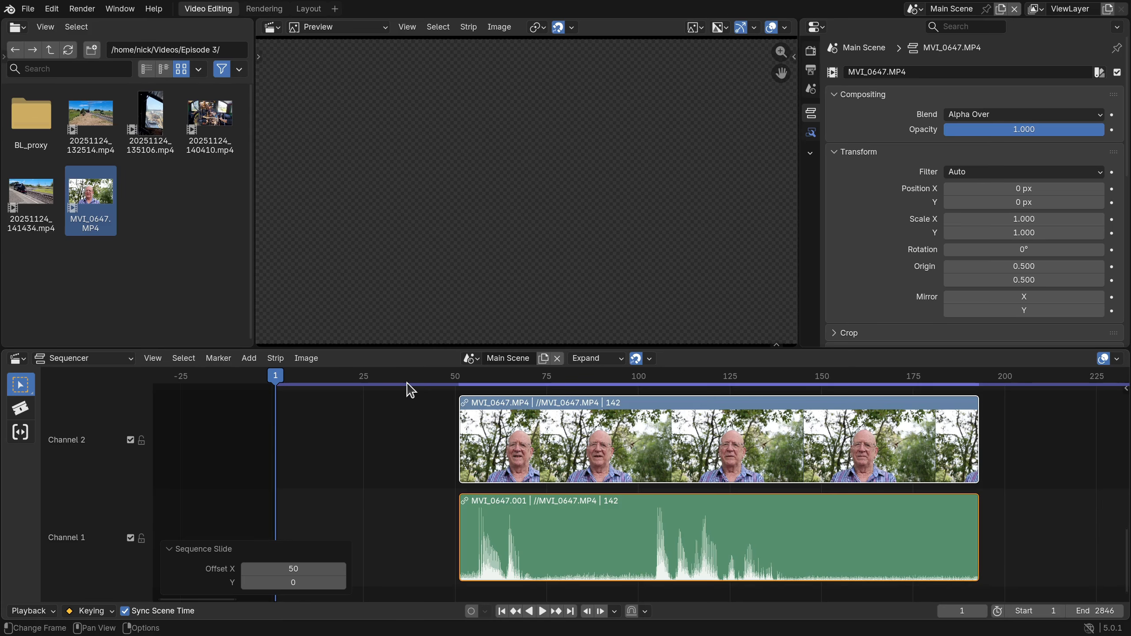
Play the start of the MVI_0647 clip and trim its linked video and audio at the end to 93 frames.
{"action": "key", "text": "space"}
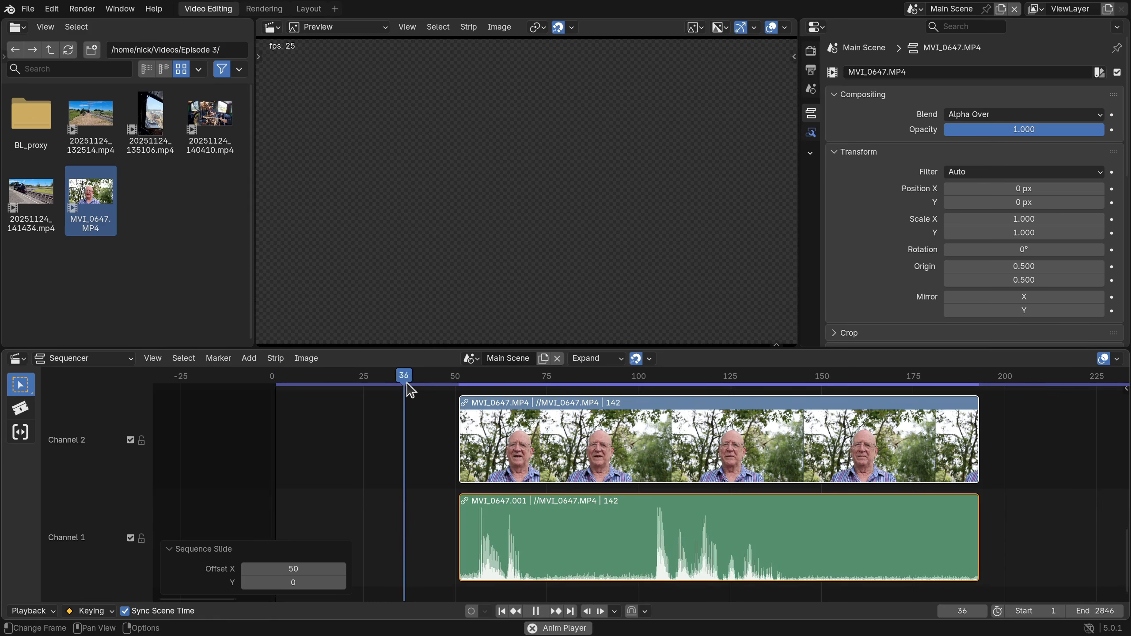
{"action": "key", "text": "space"}
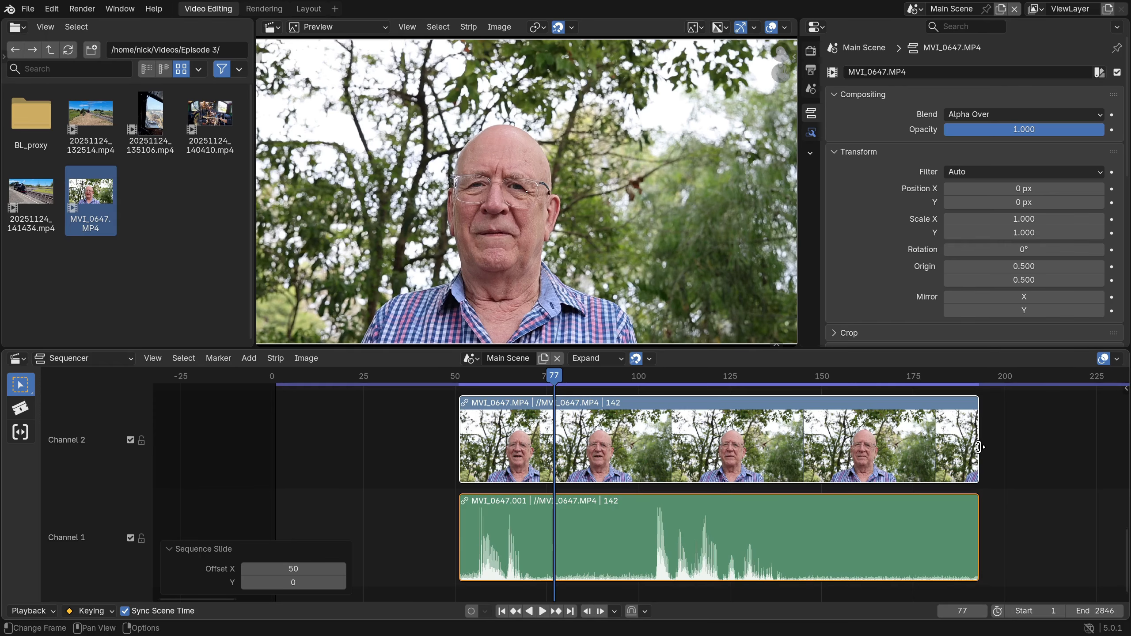
{"action": "left_click_drag", "start_coordinate": [978, 447], "coordinate": [796, 447]}
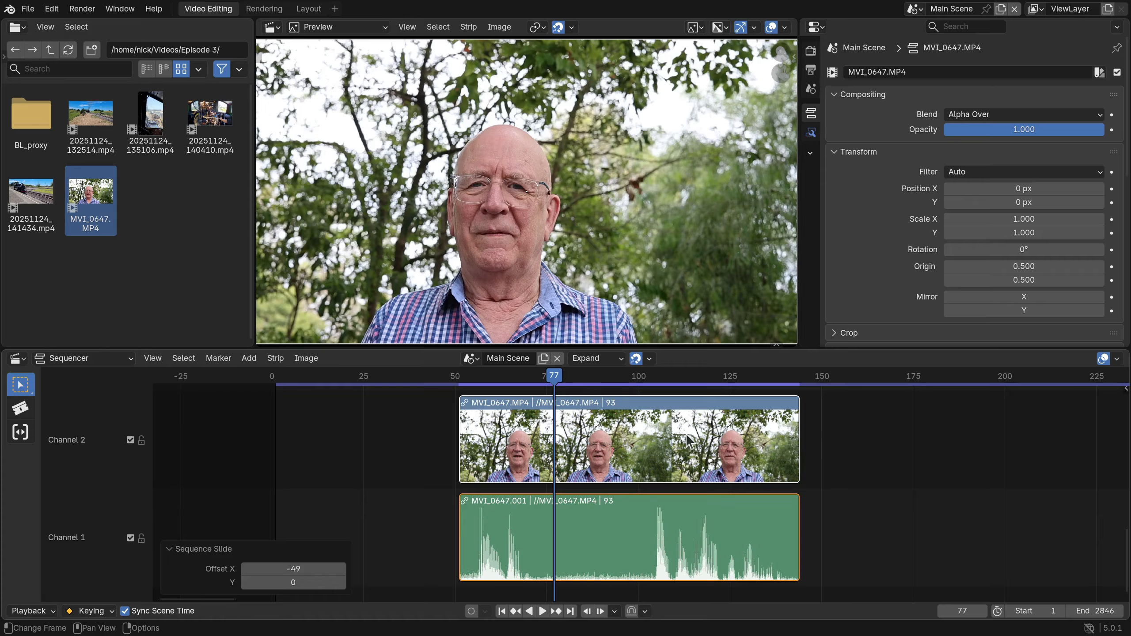
Remove the empty gap in front of the trimmed MVI_0647 clip and play it from the first frame.
{"action": "left_click", "coordinate": [335, 379]}
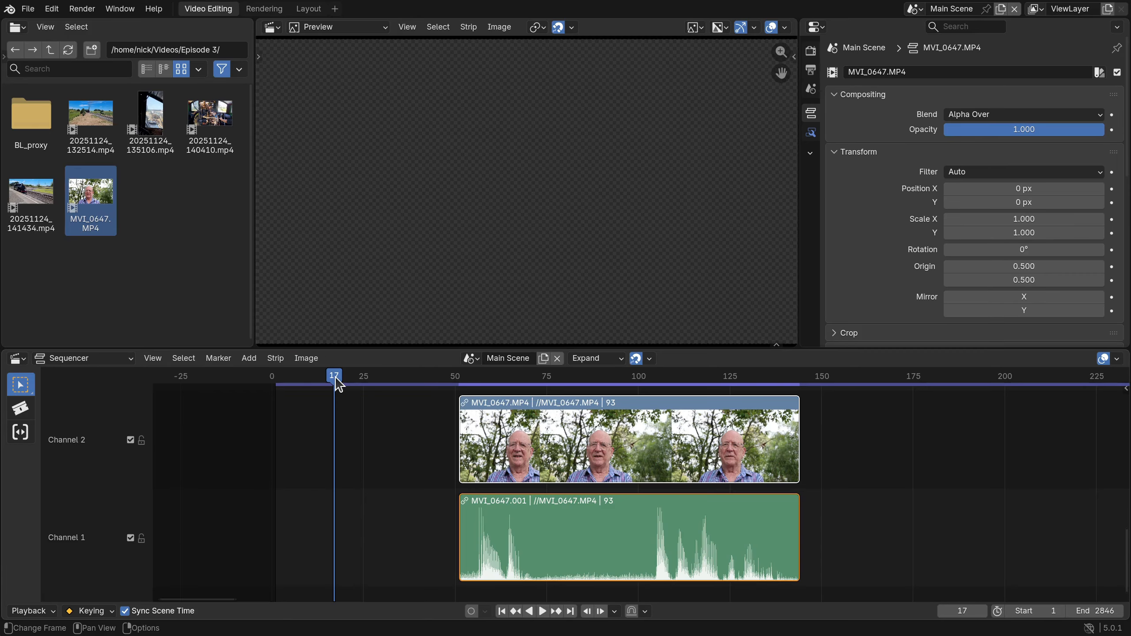
{"action": "key", "text": "BackSpace"}
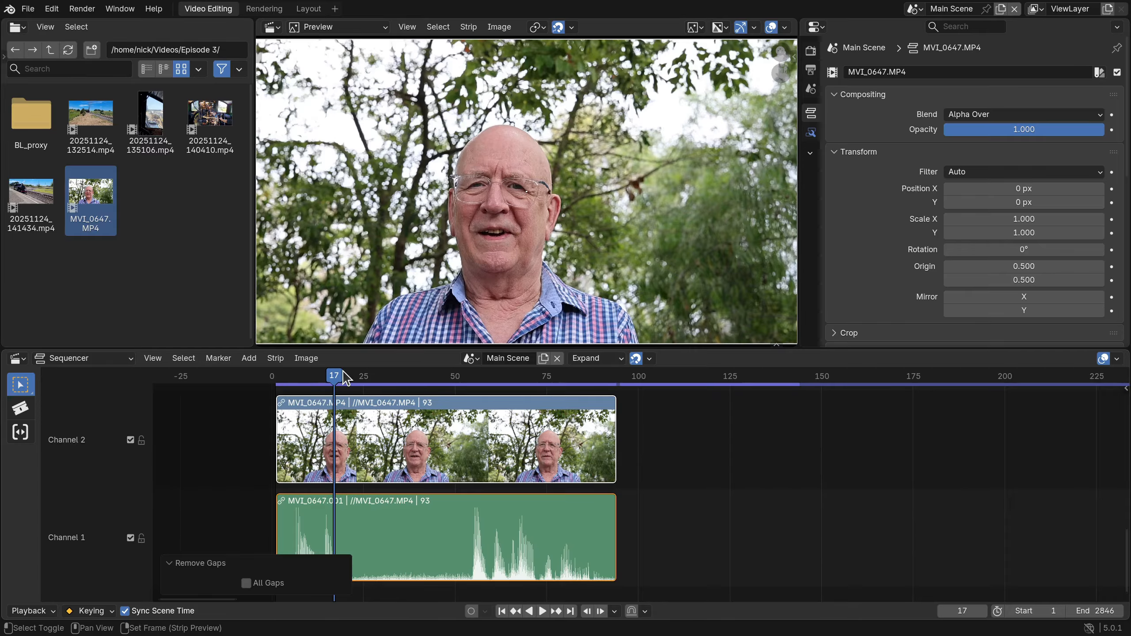
{"action": "key", "text": "shift+Left"}
{"action": "key", "text": "space"}
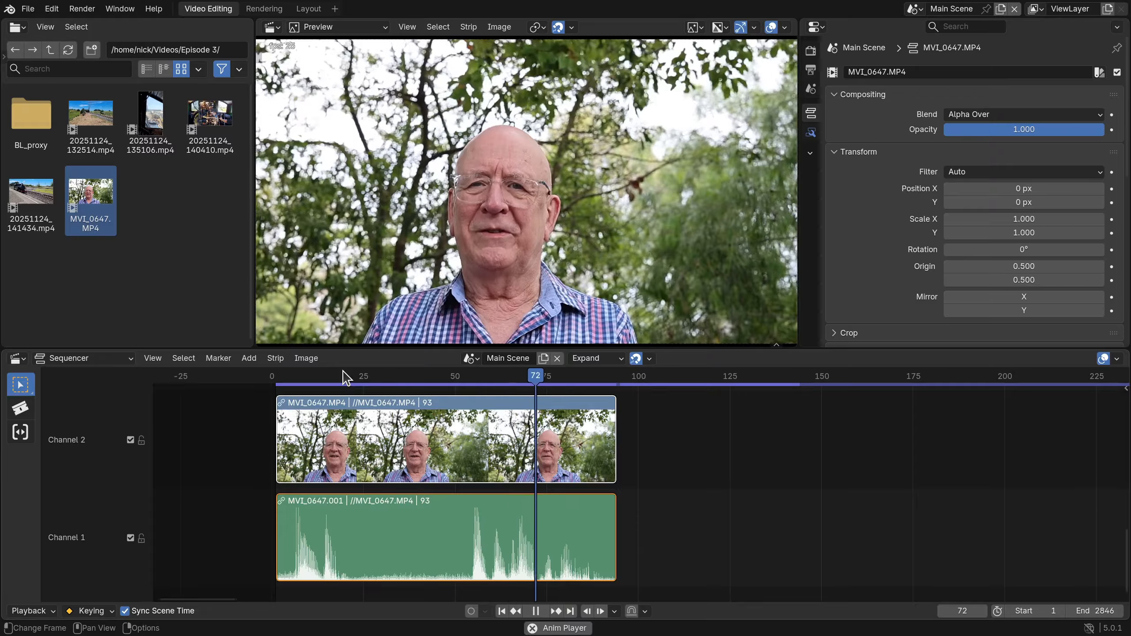
{"action": "key", "text": "space"}
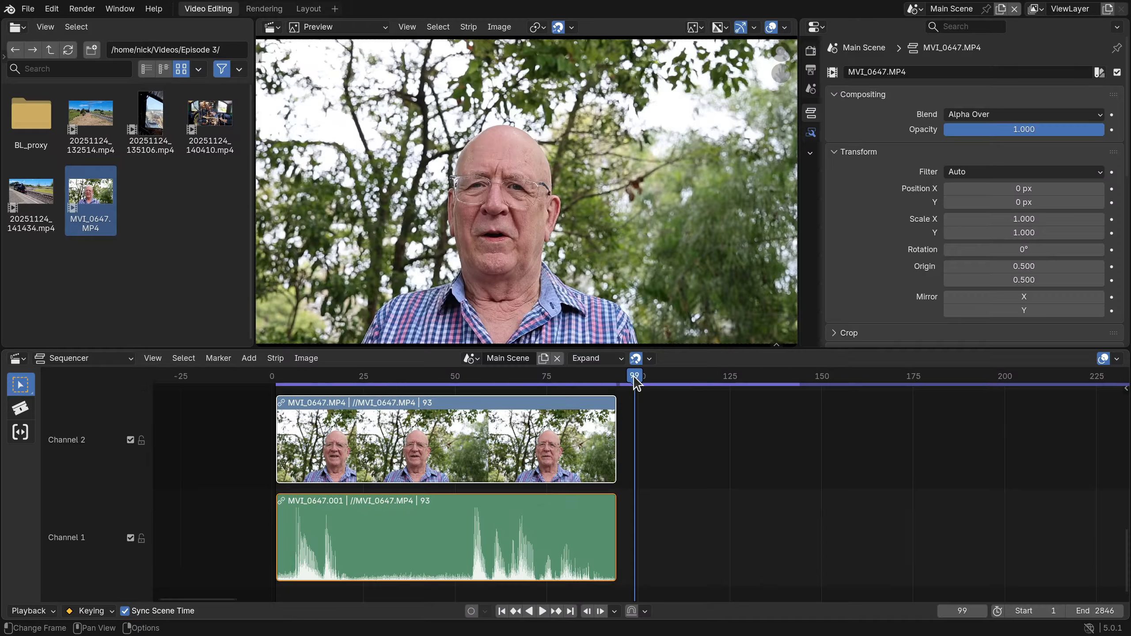
Split the clip's video and audio at frames 24 and 52 and delete the silent middle piece.
{"action": "left_click_drag", "start_coordinate": [636, 382], "coordinate": [359, 399]}
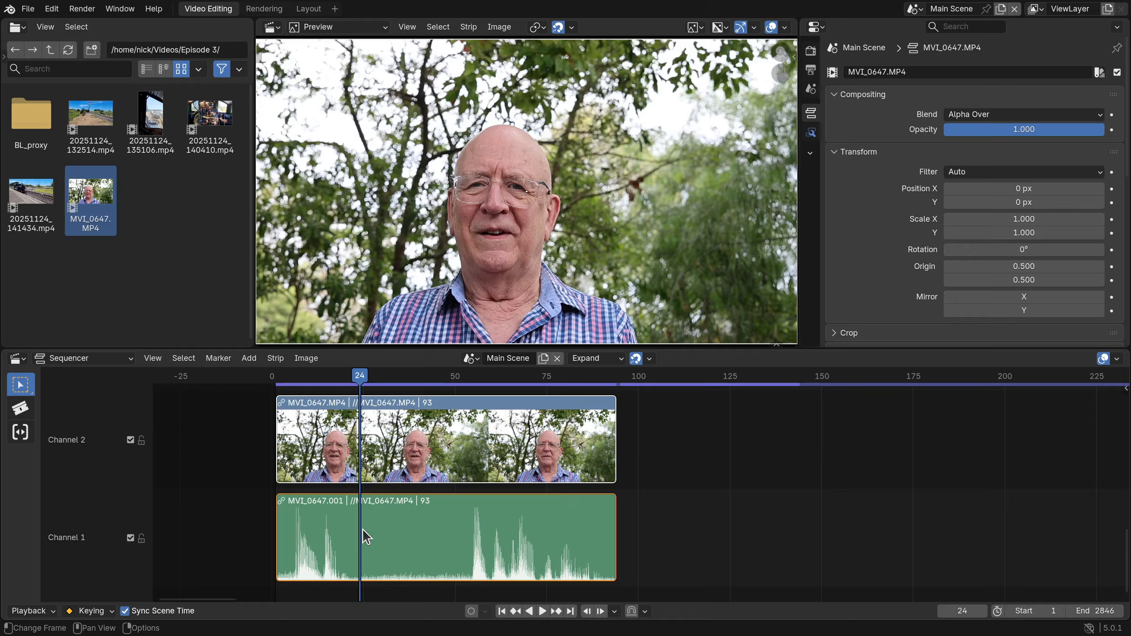
{"action": "key", "text": "k"}
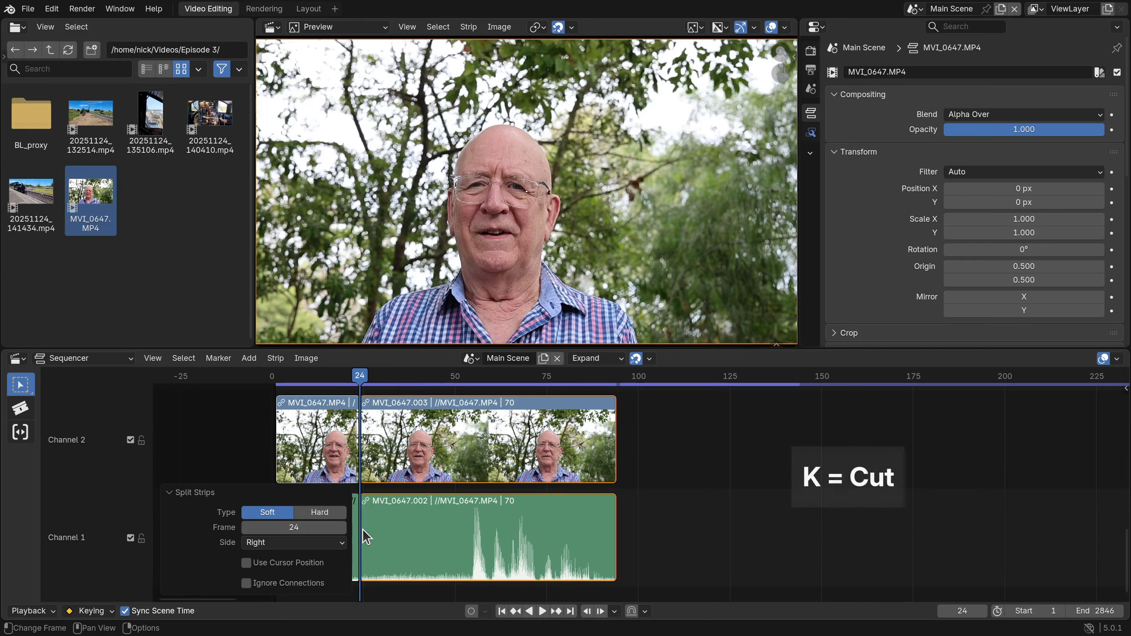
{"action": "left_click", "coordinate": [172, 493]}
{"action": "key", "text": "space"}
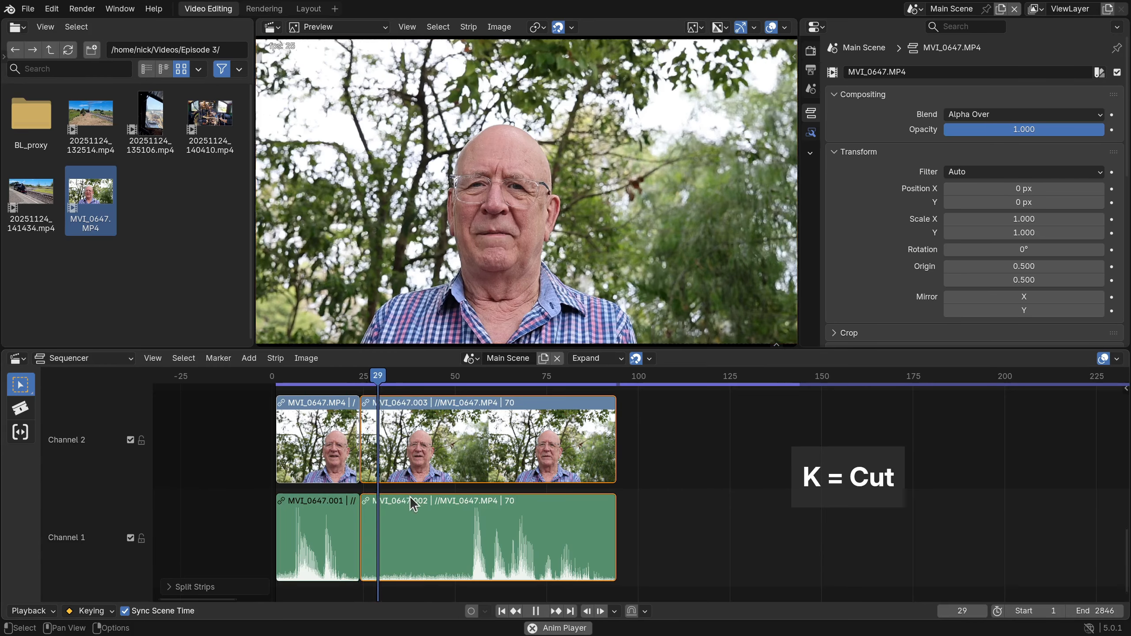
{"action": "key", "text": "space"}
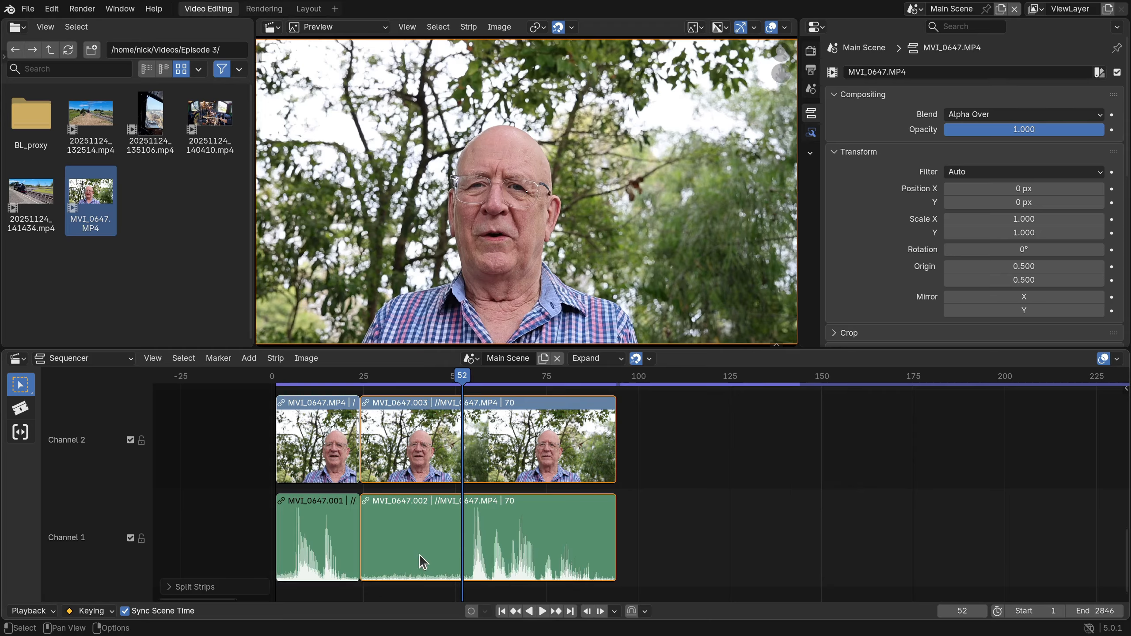
{"action": "key", "text": "k"}
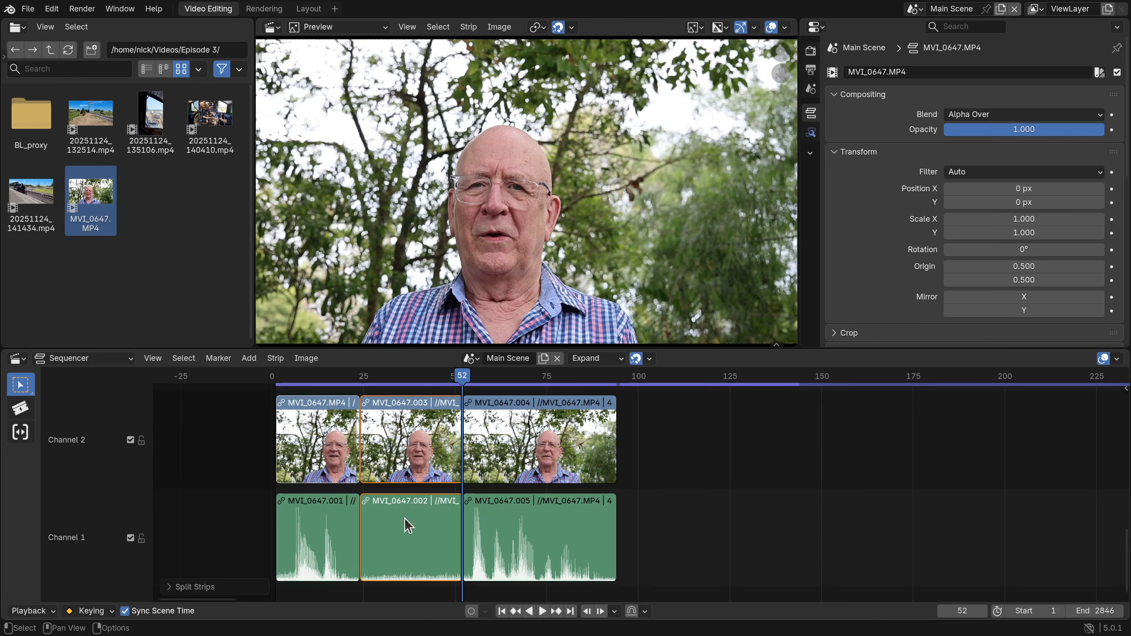
{"action": "key", "text": "Delete"}
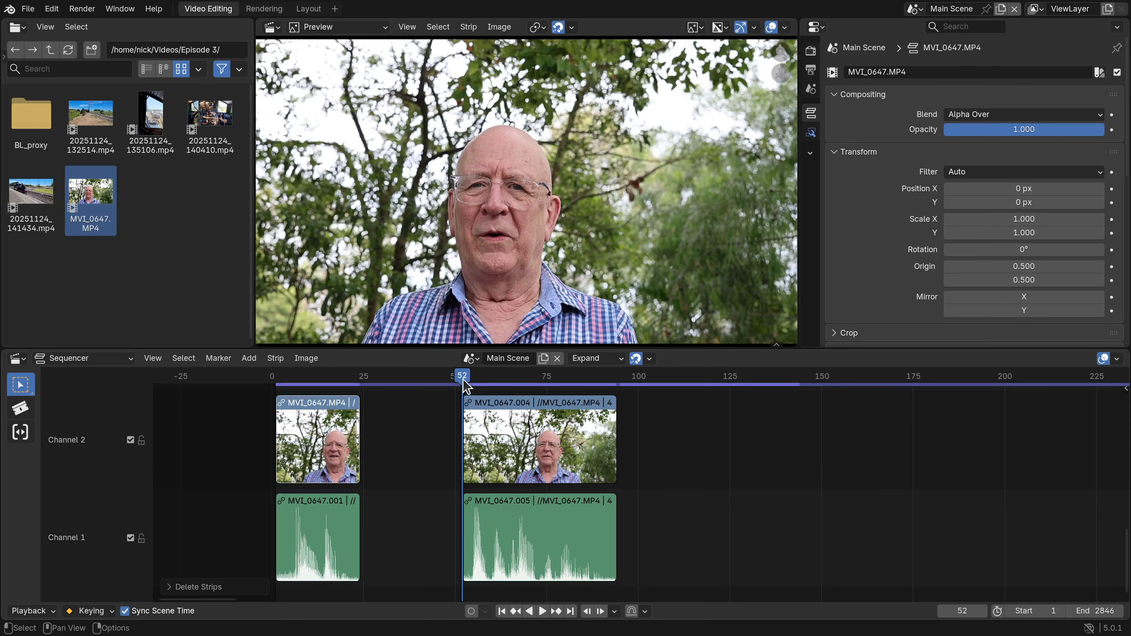
Close the gap between the two remaining pieces and play the joined sequence from frame 1.
{"action": "left_click_drag", "start_coordinate": [463, 382], "coordinate": [447, 383]}
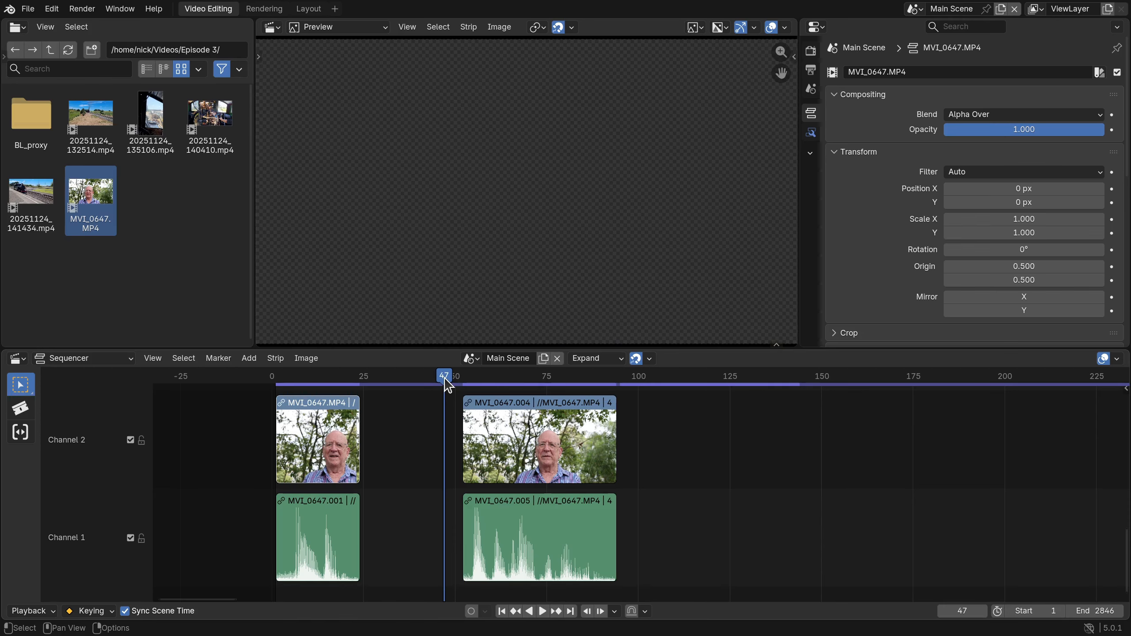
{"action": "key", "text": "BackSpace"}
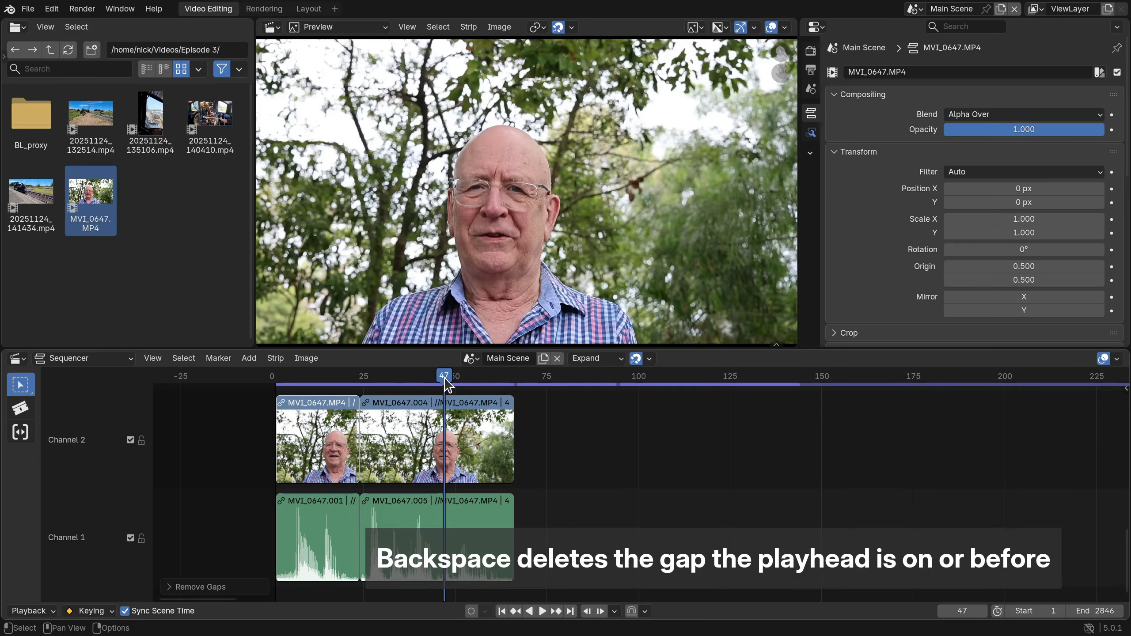
{"action": "key", "text": "space"}
{"action": "left_click_drag", "start_coordinate": [443, 377], "coordinate": [436, 378]}
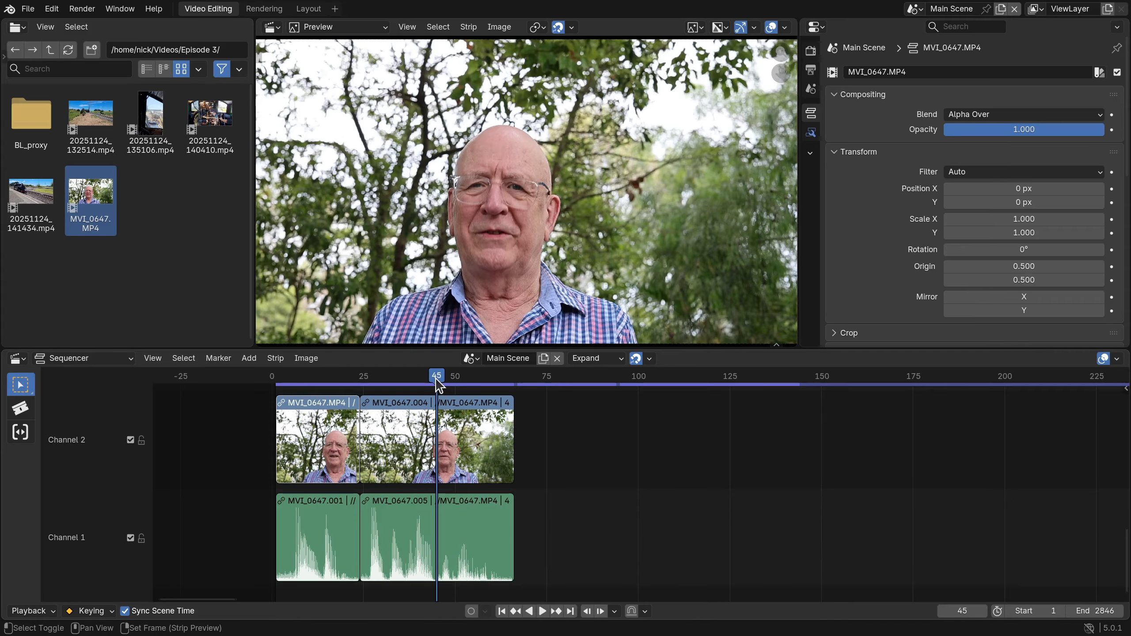
{"action": "key", "text": "shift+Left"}
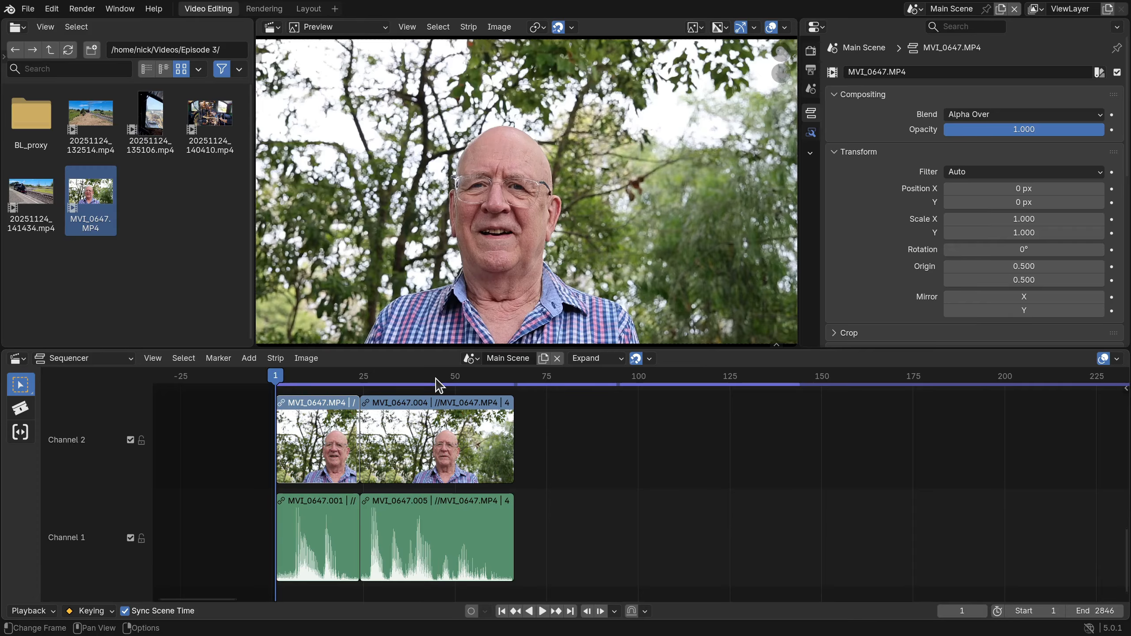
{"action": "key", "text": "space"}
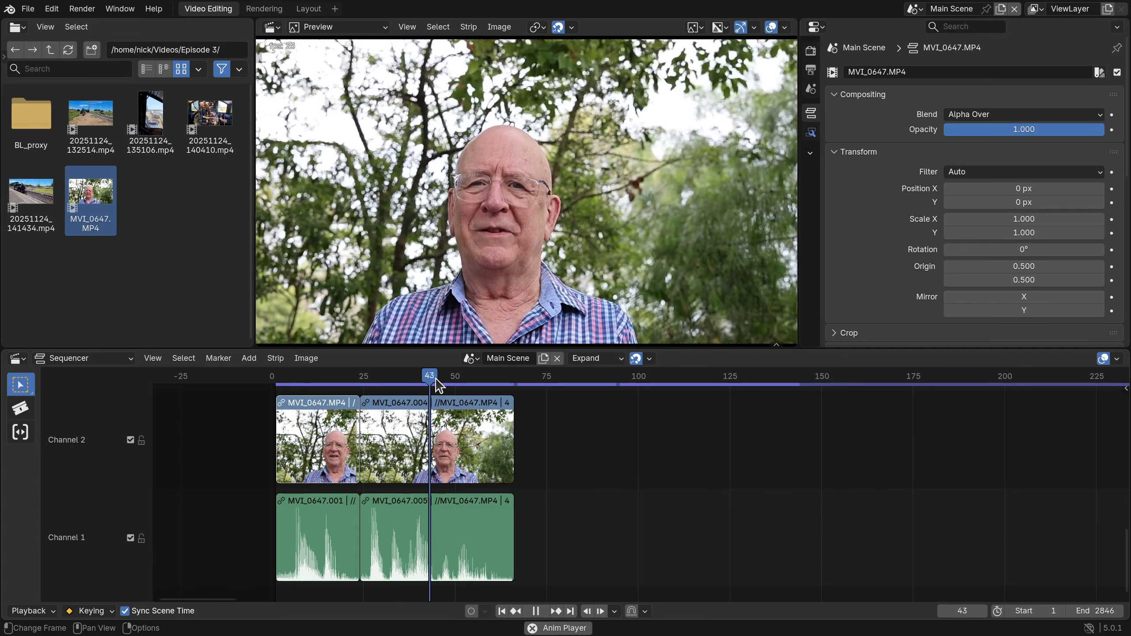
{"action": "key", "text": "space"}
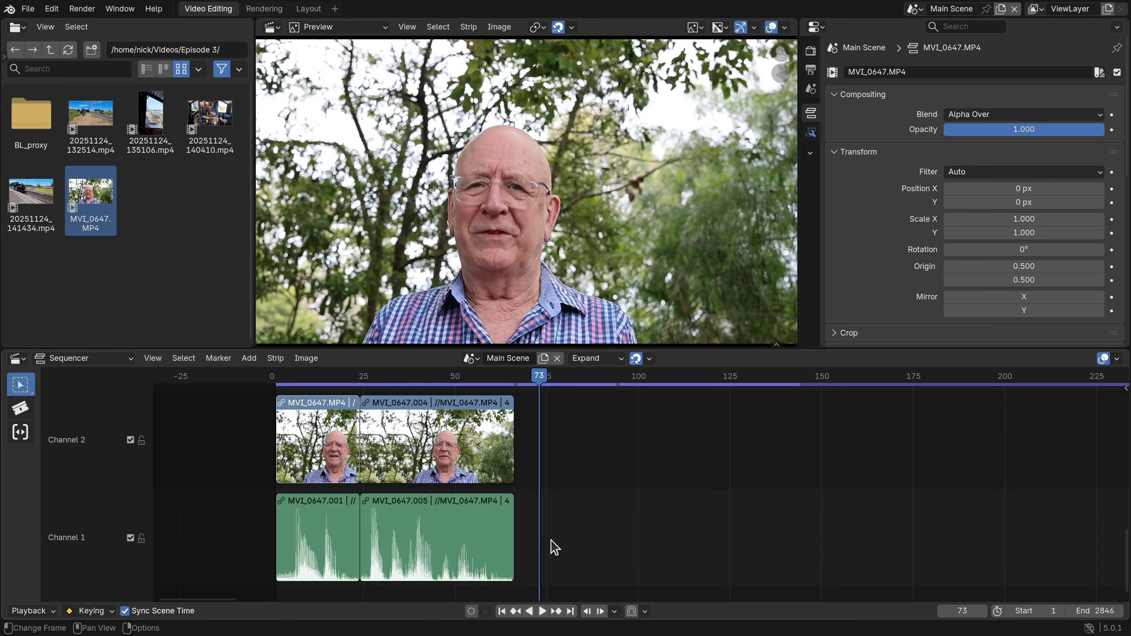
Delete all strips from the timeline and add MVI_0647.MP4 again, positioned to start at frame 1.
{"action": "left_click_drag", "start_coordinate": [554, 550], "coordinate": [285, 438]}
{"action": "key", "text": "Delete"}
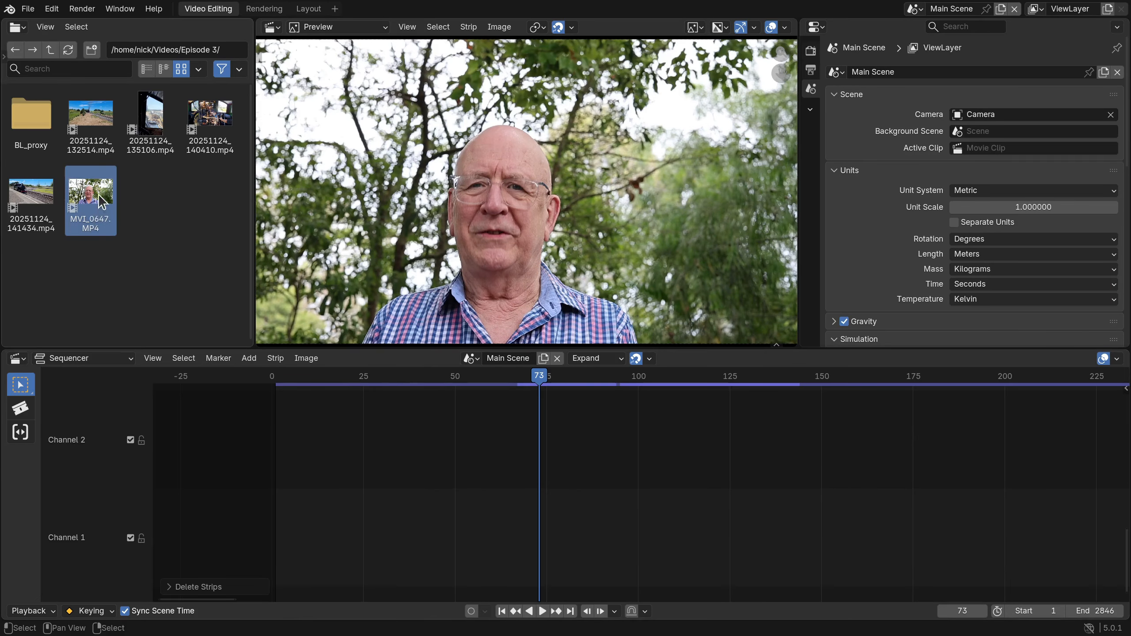
{"action": "left_click_drag", "start_coordinate": [102, 214], "coordinate": [344, 452]}
{"action": "left_click_drag", "start_coordinate": [572, 457], "coordinate": [307, 459]}
Split the video and audio at frame 52, just before the speech, and delete the piece before the cut.
{"action": "left_click_drag", "start_coordinate": [483, 378], "coordinate": [463, 405]}
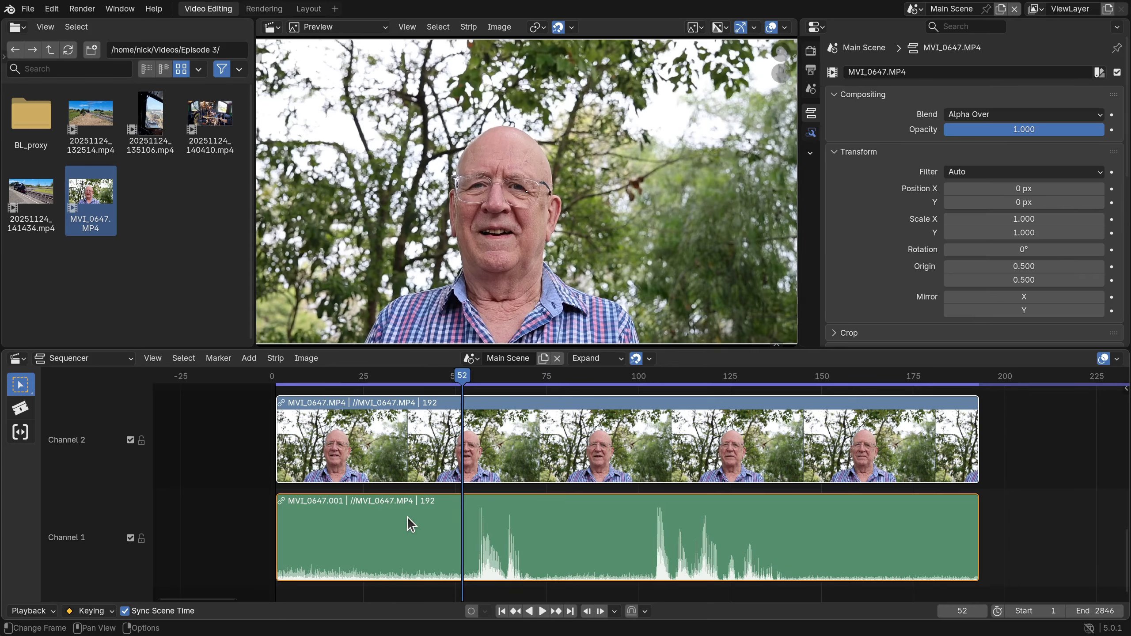
{"action": "left_click", "coordinate": [406, 517]}
{"action": "key", "text": "k"}
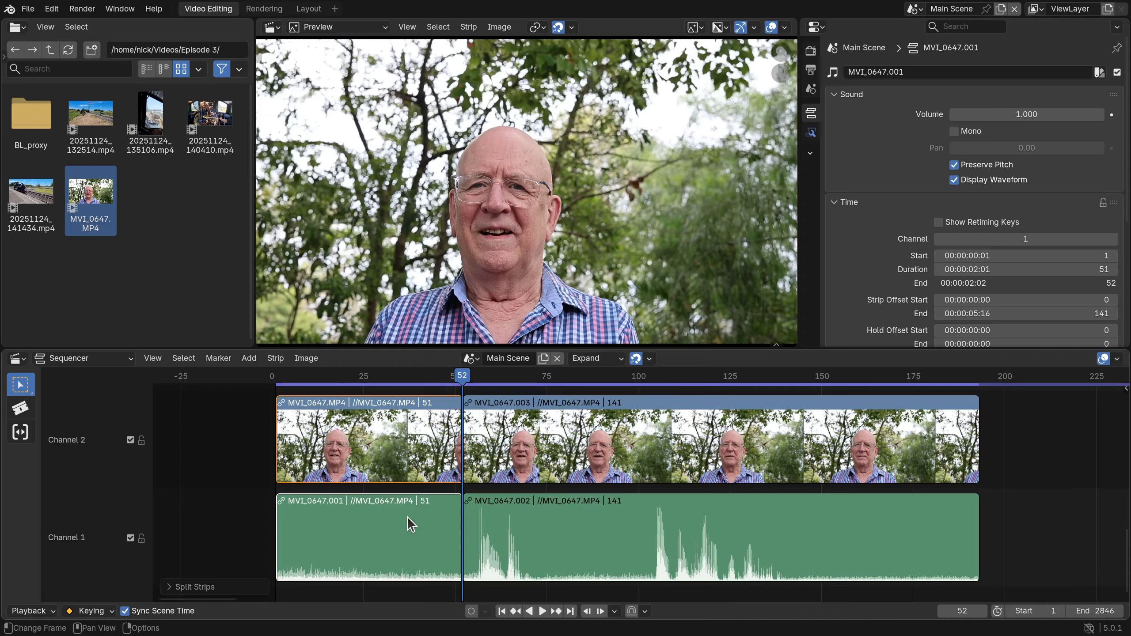
{"action": "key", "text": "Delete"}
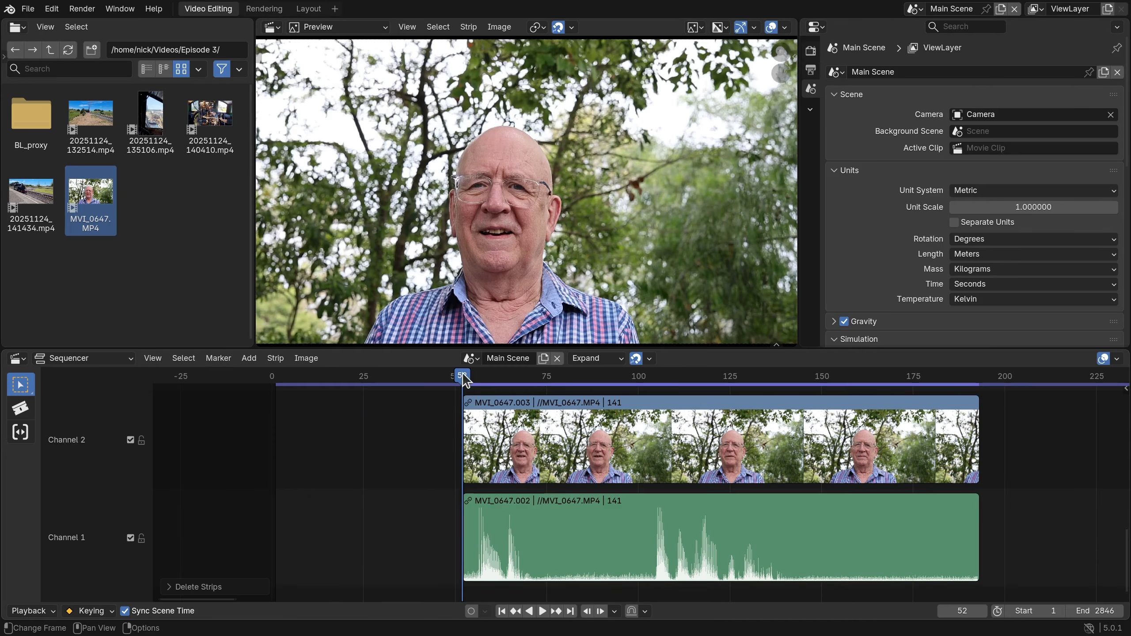
Split the clip at frames 71 and 102 and delete the silent piece between the two cuts.
{"action": "left_click_drag", "start_coordinate": [464, 374], "coordinate": [646, 392]}
{"action": "left_click", "coordinate": [579, 551]}
{"action": "key", "text": "k"}
{"action": "key", "text": "k"}
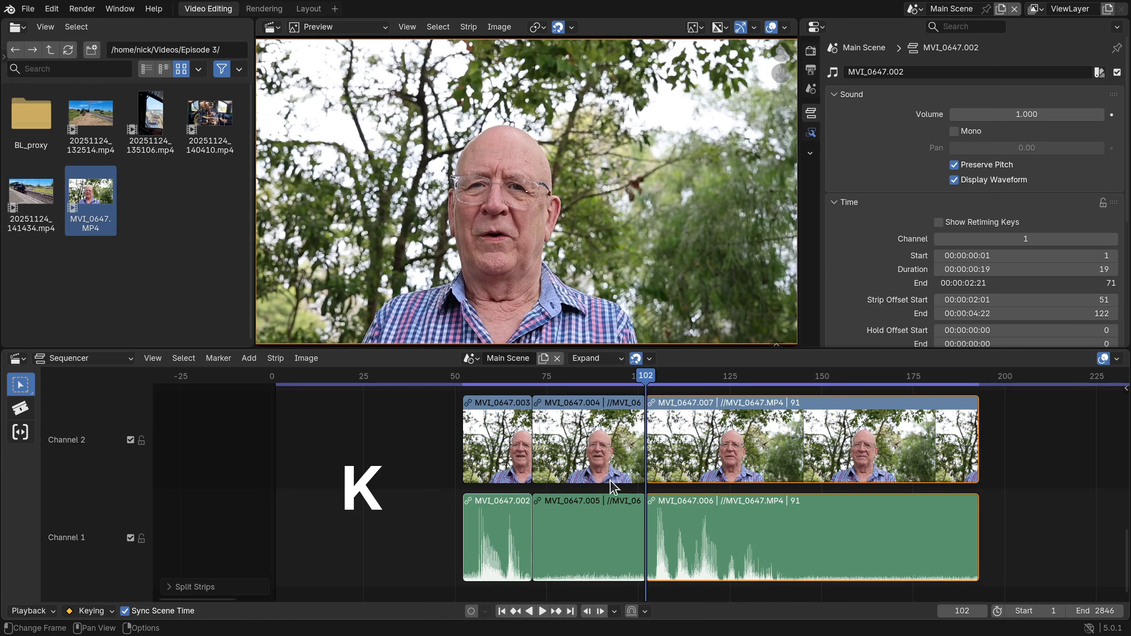
{"action": "left_click", "coordinate": [592, 524]}
{"action": "key", "text": "Delete"}
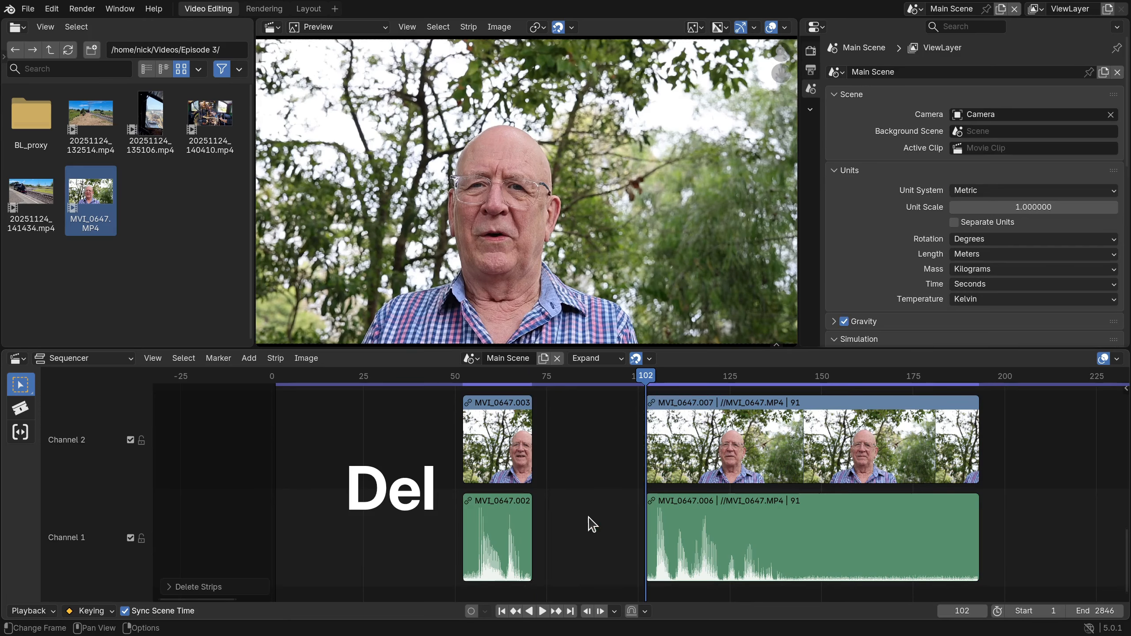
Split the last piece at frame 141, after the speech ends, and delete the silent part behind the cut.
{"action": "left_click", "coordinate": [772, 550]}
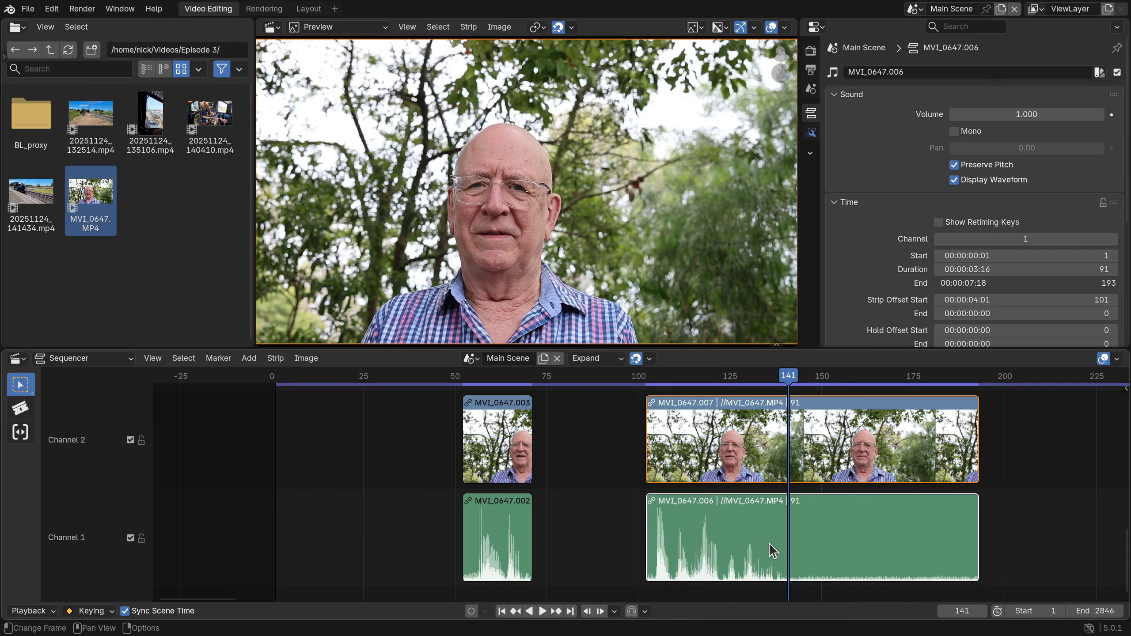
{"action": "key", "text": "k"}
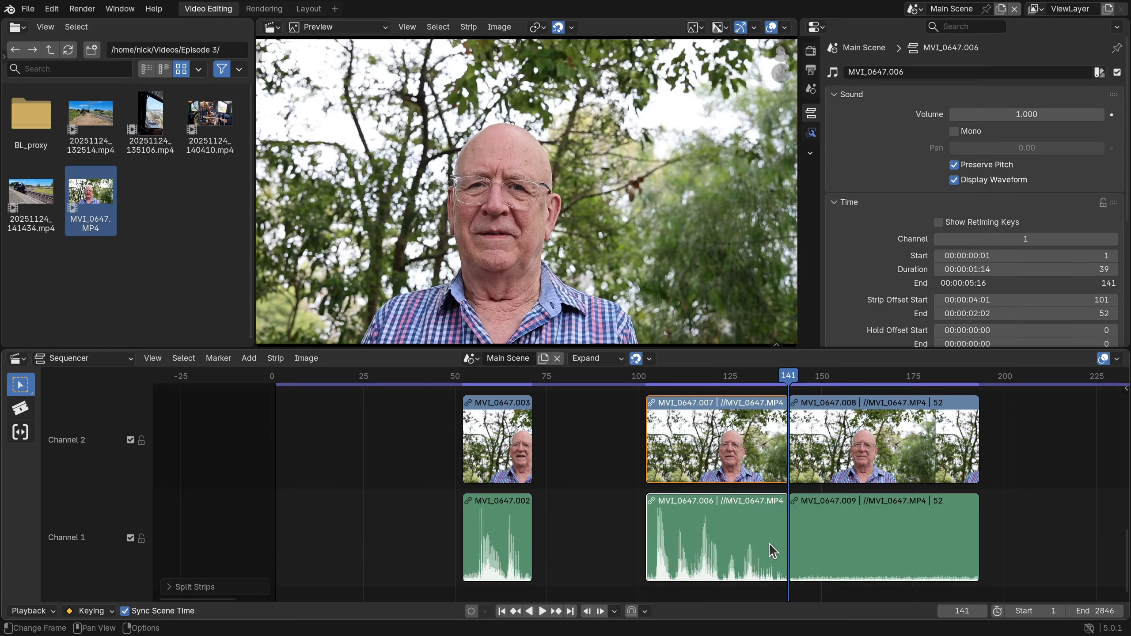
{"action": "key", "text": "Delete"}
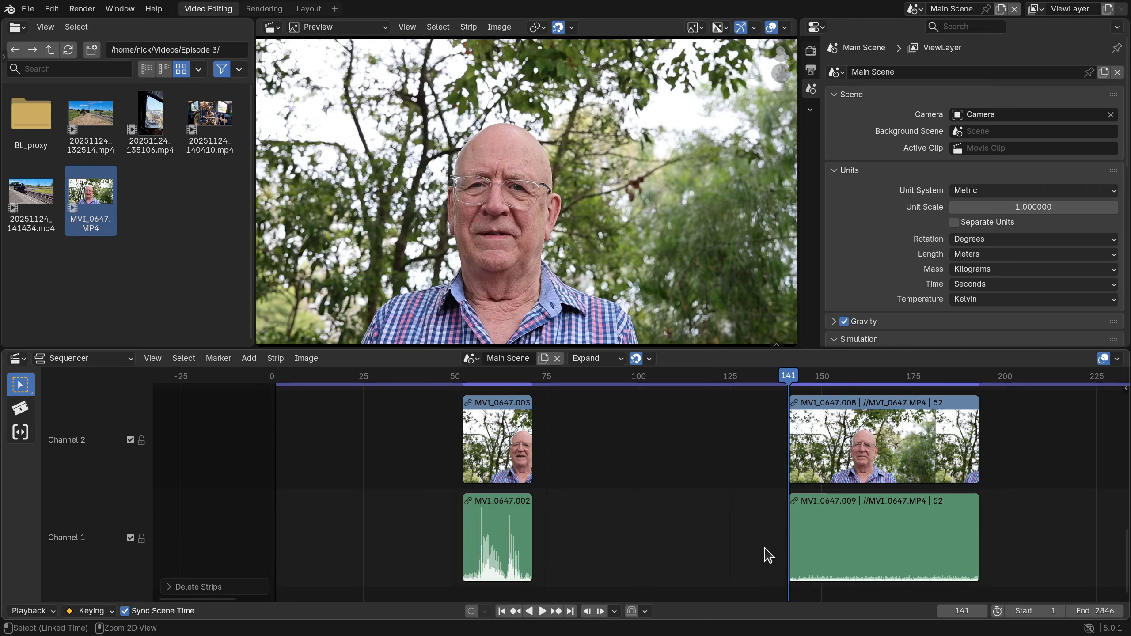
{"action": "key", "text": "ctrl+z"}
{"action": "left_click", "coordinate": [832, 461]}
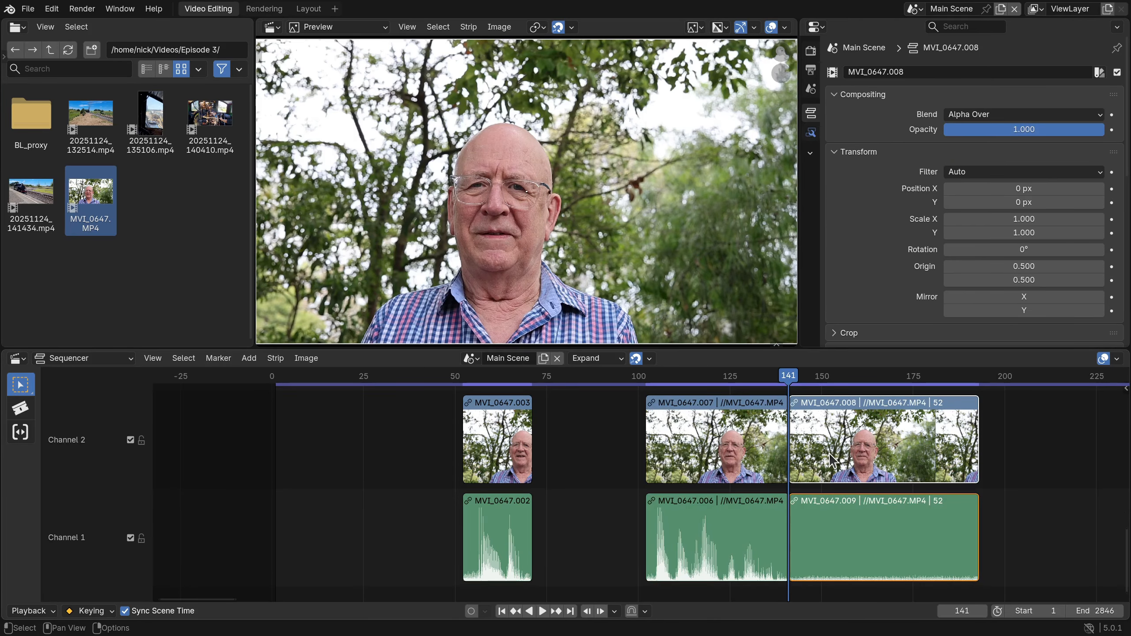
{"action": "key", "text": "Delete"}
Remove the timeline gaps with the All Gaps option enabled and play the edited sequence from the start.
{"action": "left_click", "coordinate": [313, 379]}
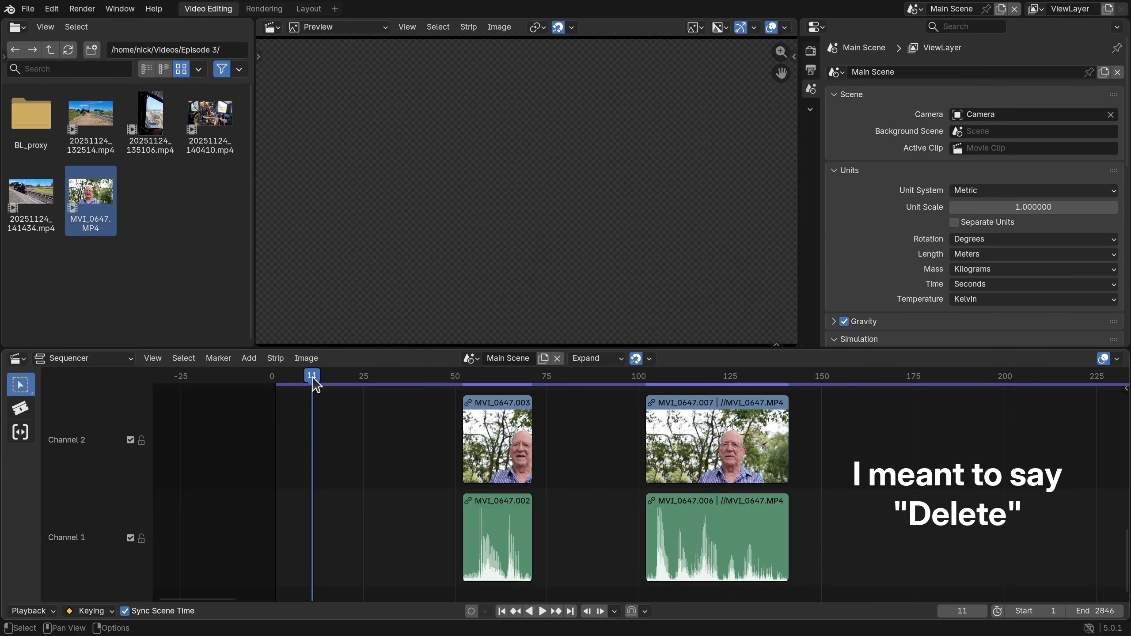
{"action": "key", "text": "BackSpace"}
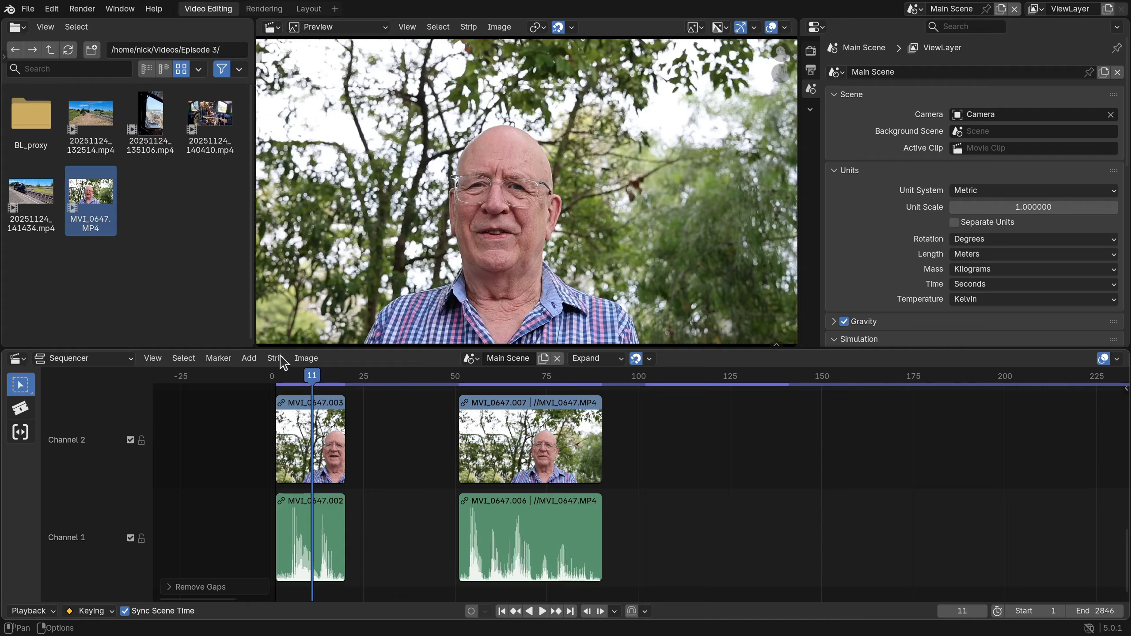
{"action": "left_click", "coordinate": [172, 587]}
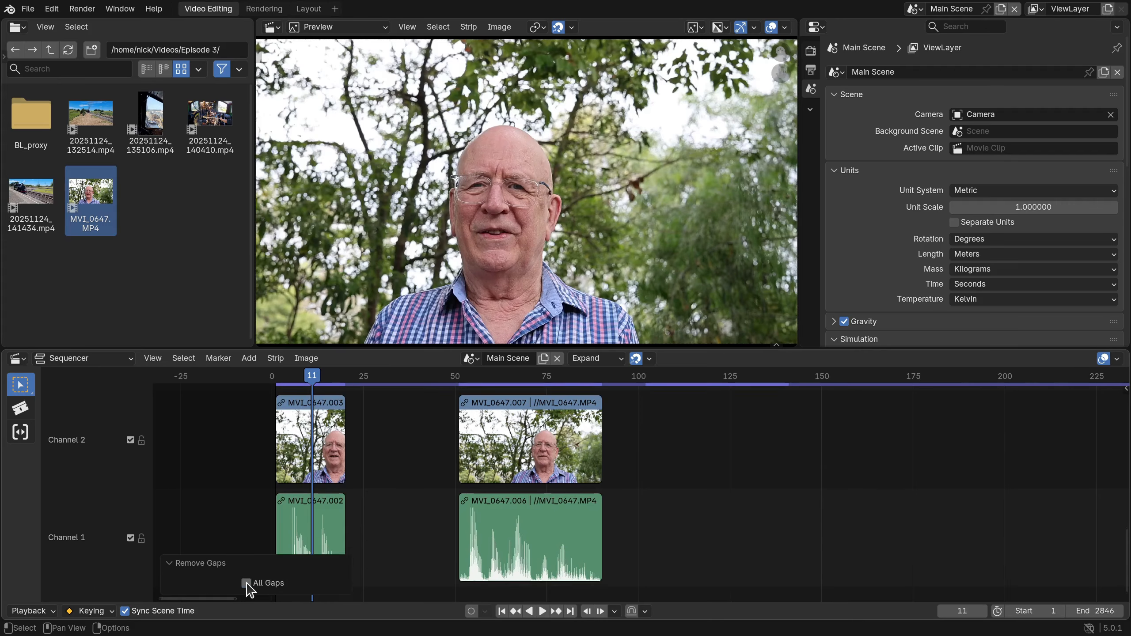
{"action": "left_click", "coordinate": [246, 583]}
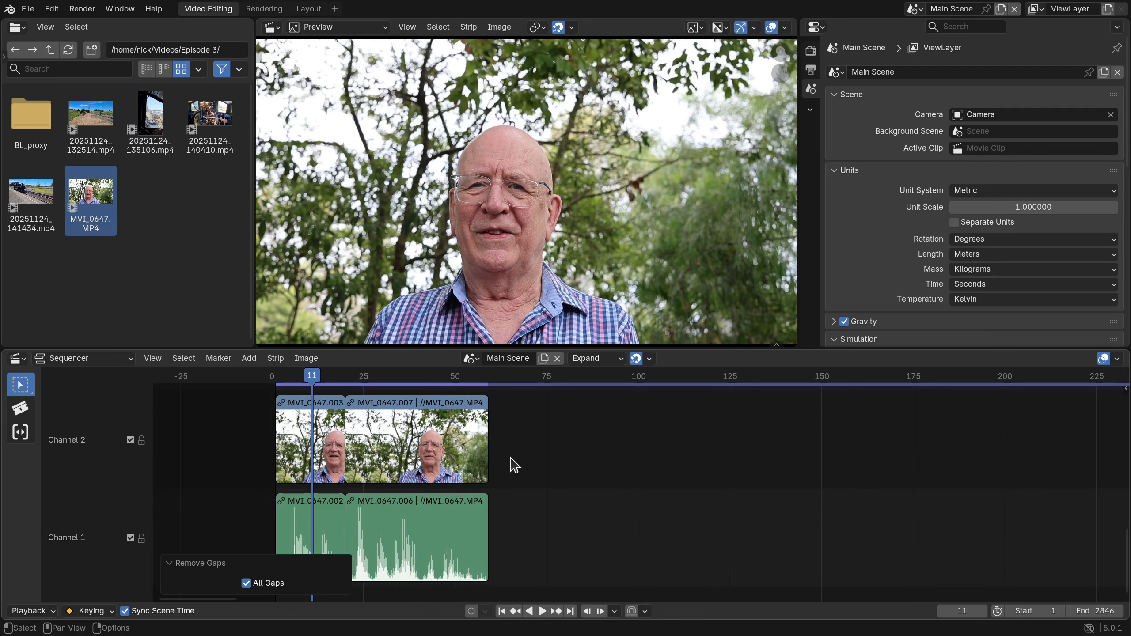
{"action": "key", "text": "shift+Left"}
{"action": "key", "text": "space"}
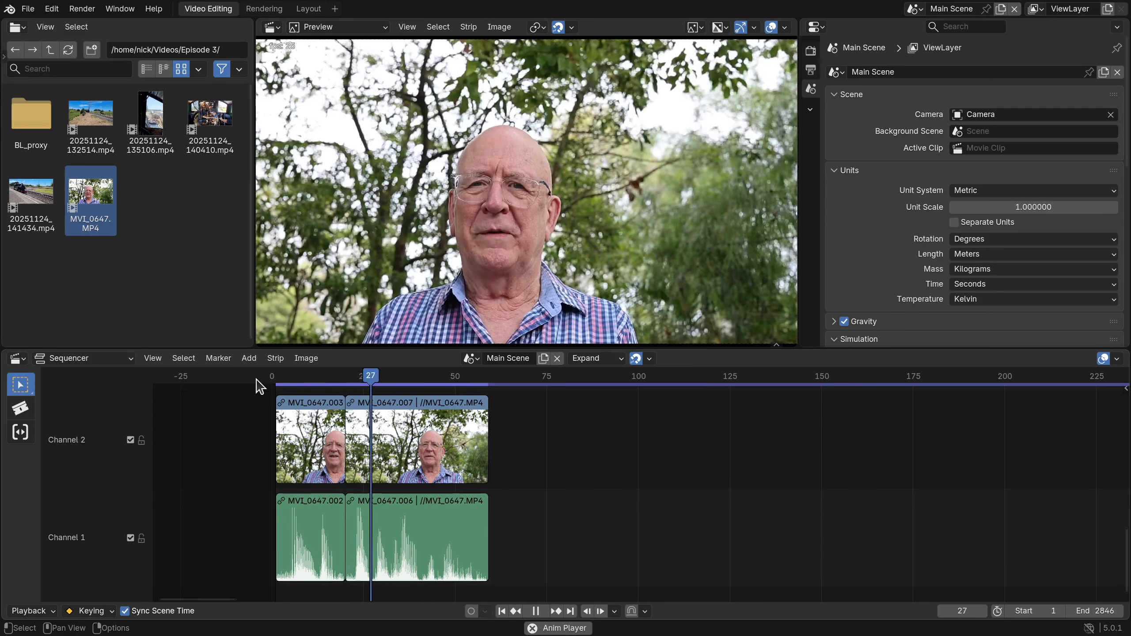
{"action": "key", "text": "space"}
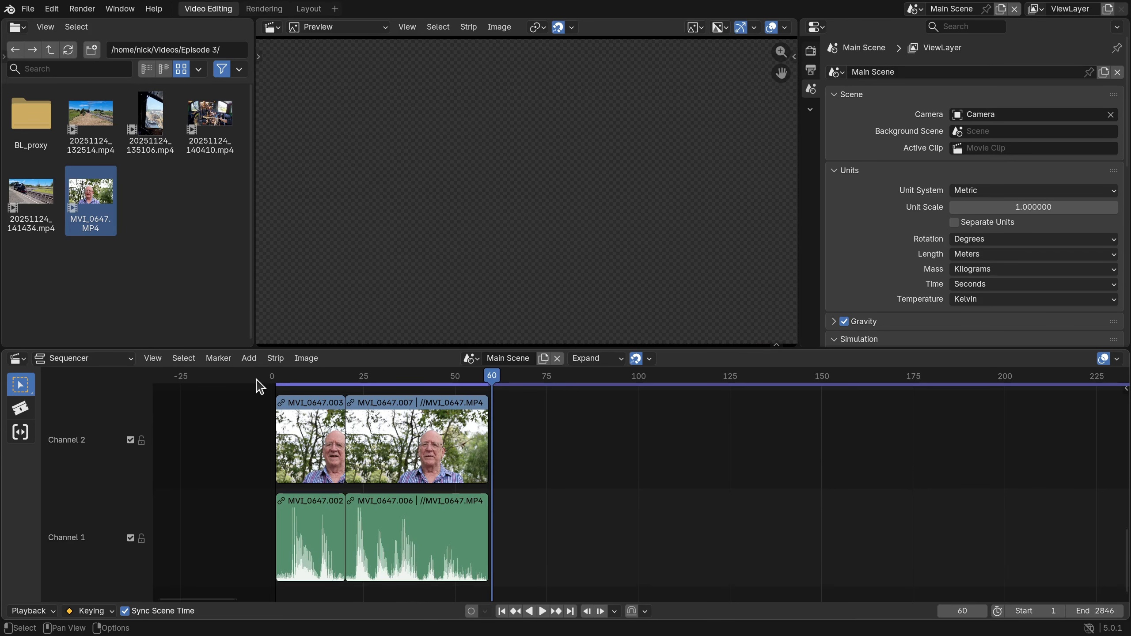
Delete all strips from the timeline and add MVI_0647.MP4 again, starting at frame 1.
{"action": "left_click_drag", "start_coordinate": [541, 560], "coordinate": [294, 459]}
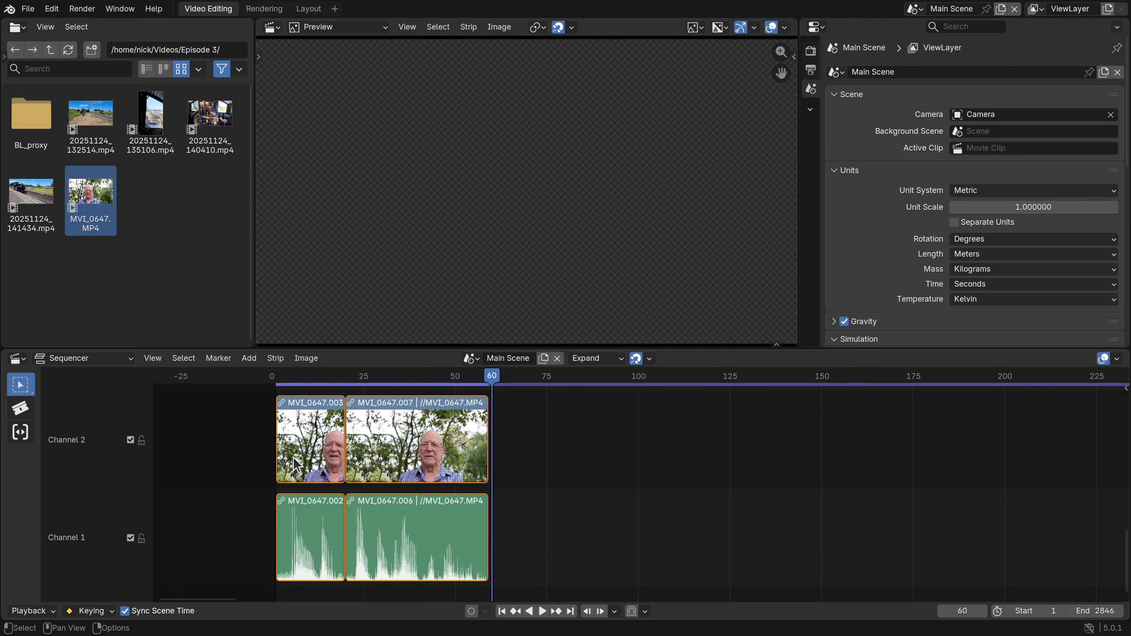
{"action": "key", "text": "Delete"}
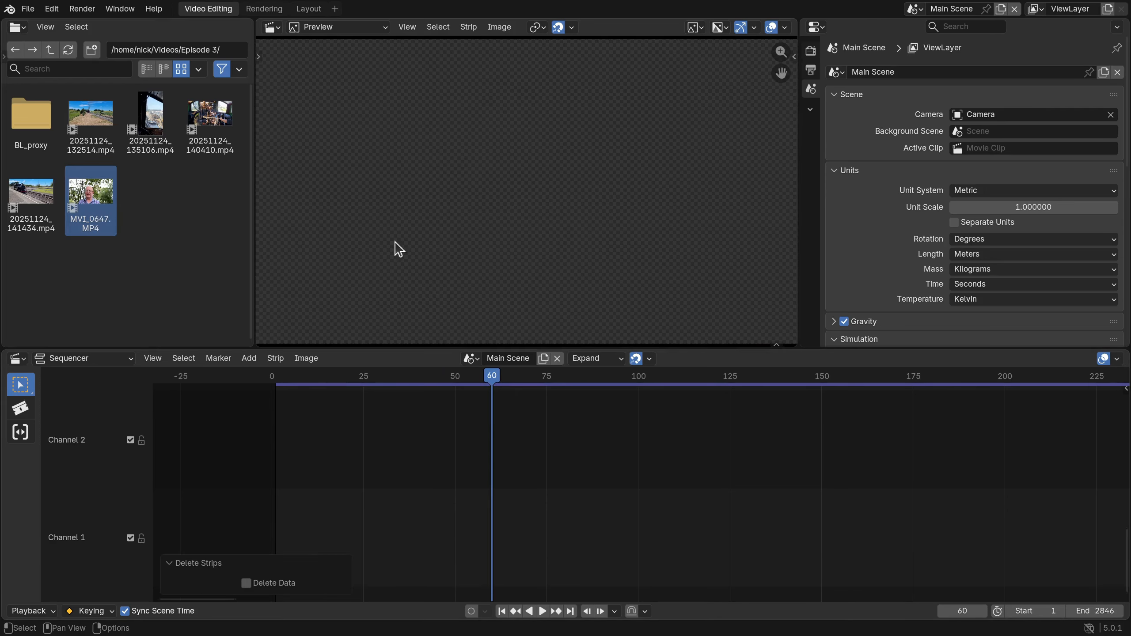
{"action": "key", "text": "shift+Left"}
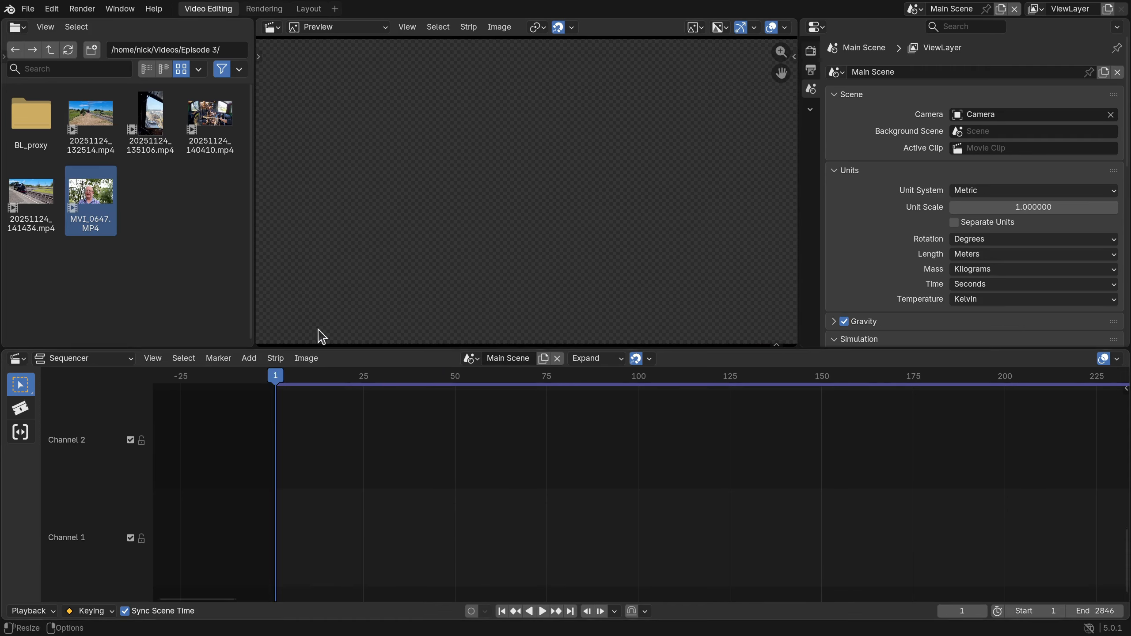
{"action": "left_click_drag", "start_coordinate": [96, 205], "coordinate": [389, 195]}
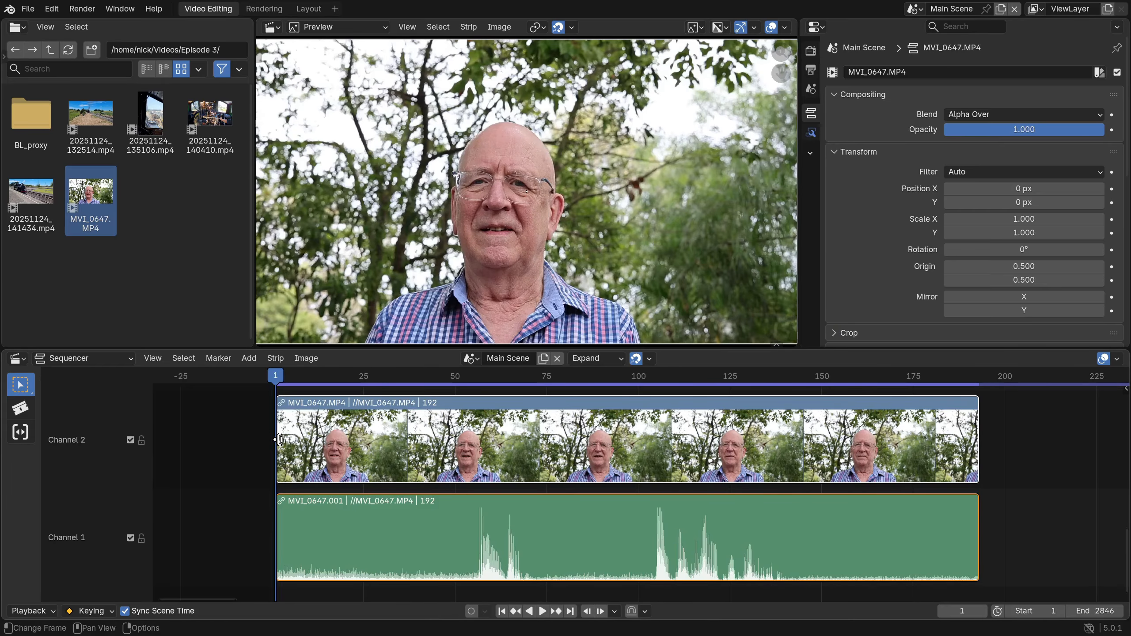
Examine the re-added video and audio strips in the timeline at several zoom levels, finishing with a zoom to the region around their start.
{"action": "middle_click_drag", "start_coordinate": [327, 448], "coordinate": [370, 448]}
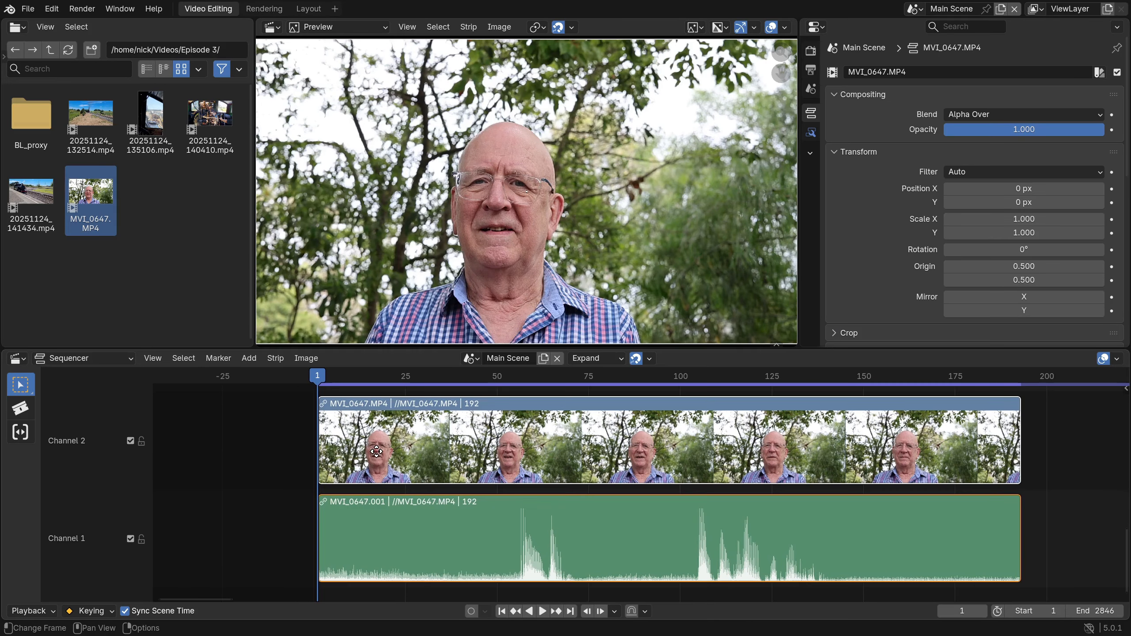
{"action": "left_click", "coordinate": [314, 378]}
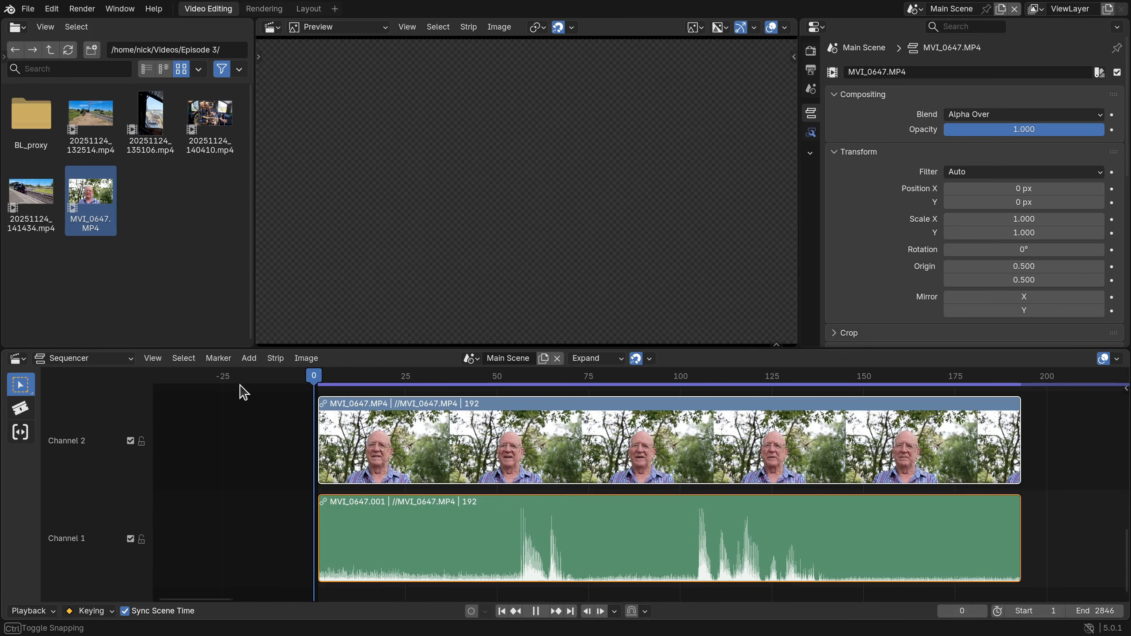
{"action": "left_click", "coordinate": [228, 444]}
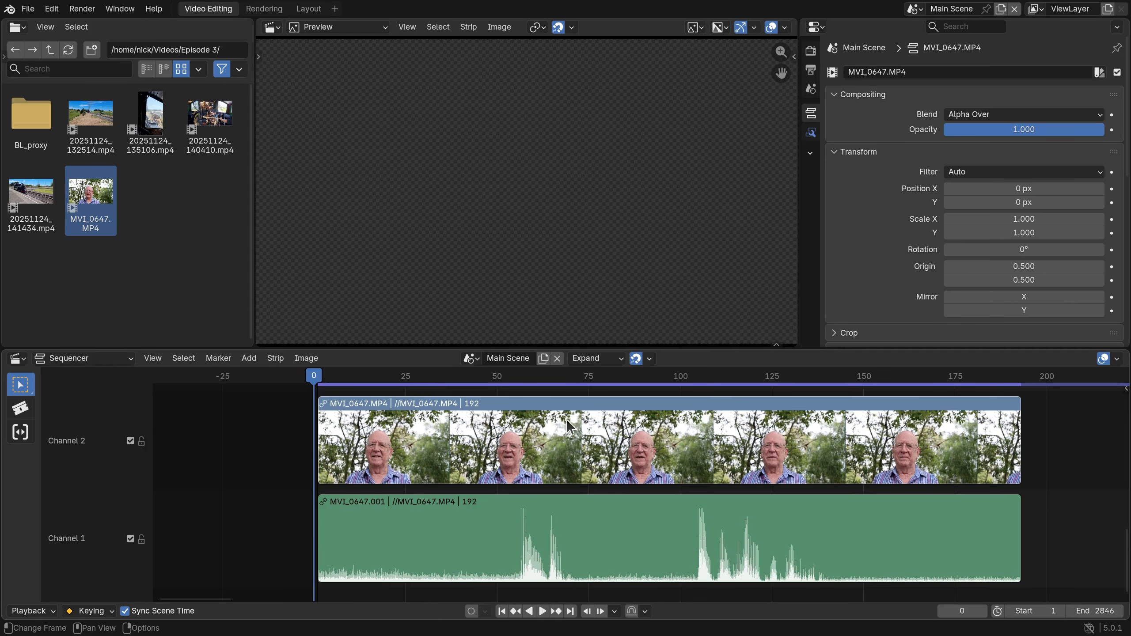
{"action": "left_click", "coordinate": [594, 430]}
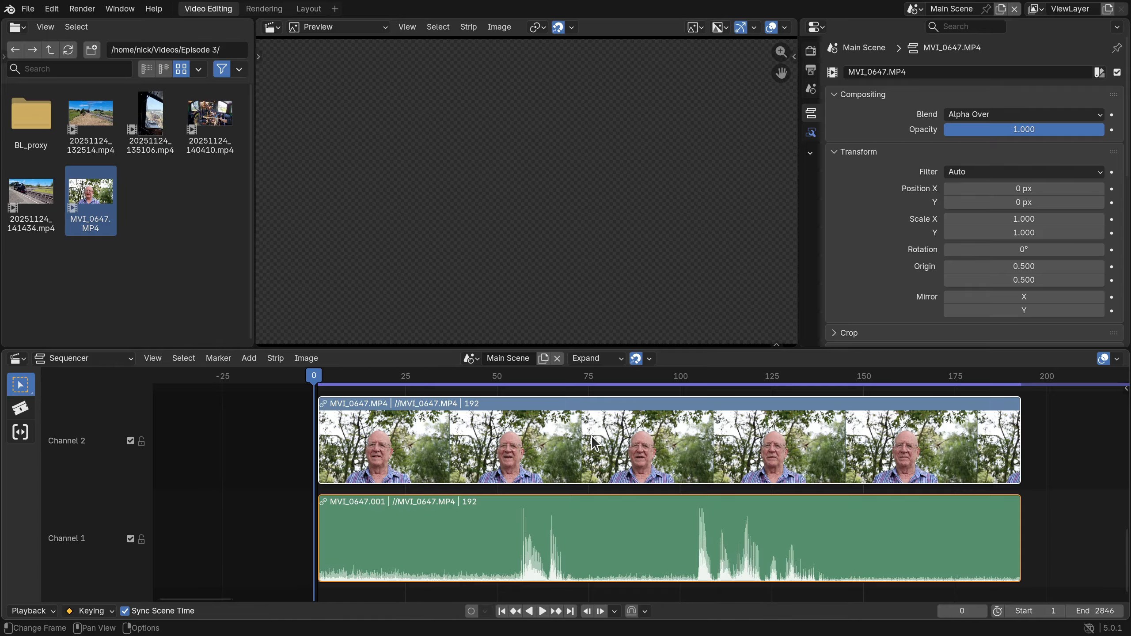
{"action": "scroll", "coordinate": [591, 435], "scroll_direction": "down", "scroll_amount": 3, "text": "ctrl"}
{"action": "middle_click_drag", "start_coordinate": [591, 435], "coordinate": [598, 480], "text": "ctrl"}
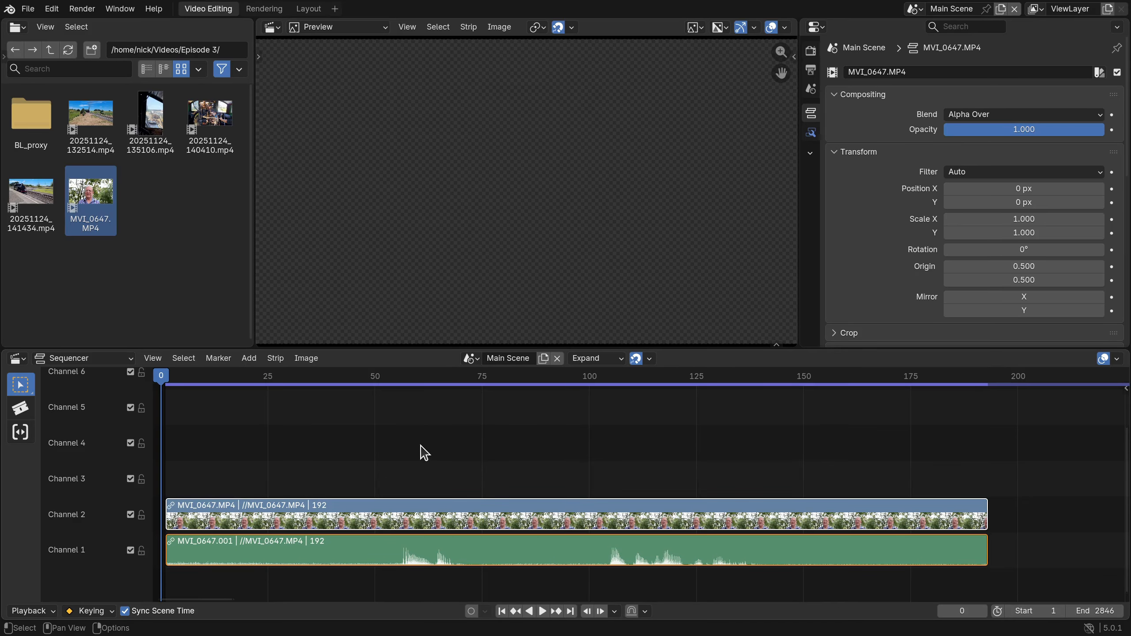
{"action": "scroll", "coordinate": [406, 449], "scroll_direction": "left", "scroll_amount": 5, "text": "ctrl"}
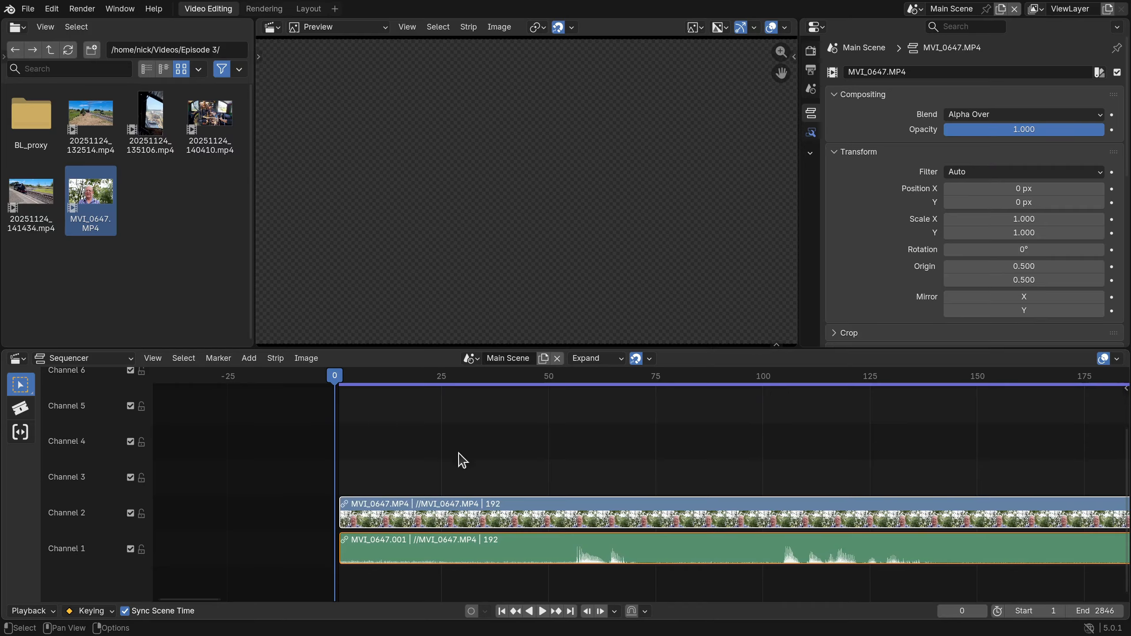
{"action": "mouse_move", "coordinate": [462, 515]}
{"action": "left_mouse_down"}
{"action": "mouse_move", "coordinate": [579, 443]}
{"action": "mouse_move", "coordinate": [503, 492]}
{"action": "mouse_move", "coordinate": [485, 526]}
{"action": "mouse_move", "coordinate": [473, 521]}
{"action": "left_mouse_up"}
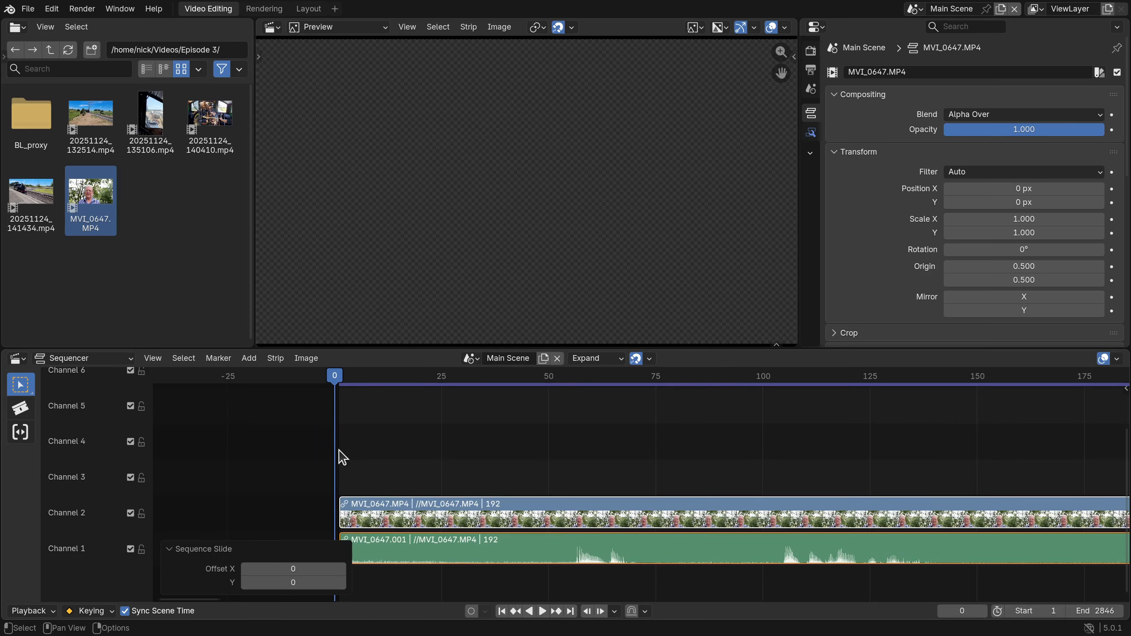
{"action": "scroll", "coordinate": [342, 457], "scroll_direction": "up", "scroll_amount": 3}
{"action": "middle_click_drag", "start_coordinate": [253, 449], "coordinate": [522, 457]}
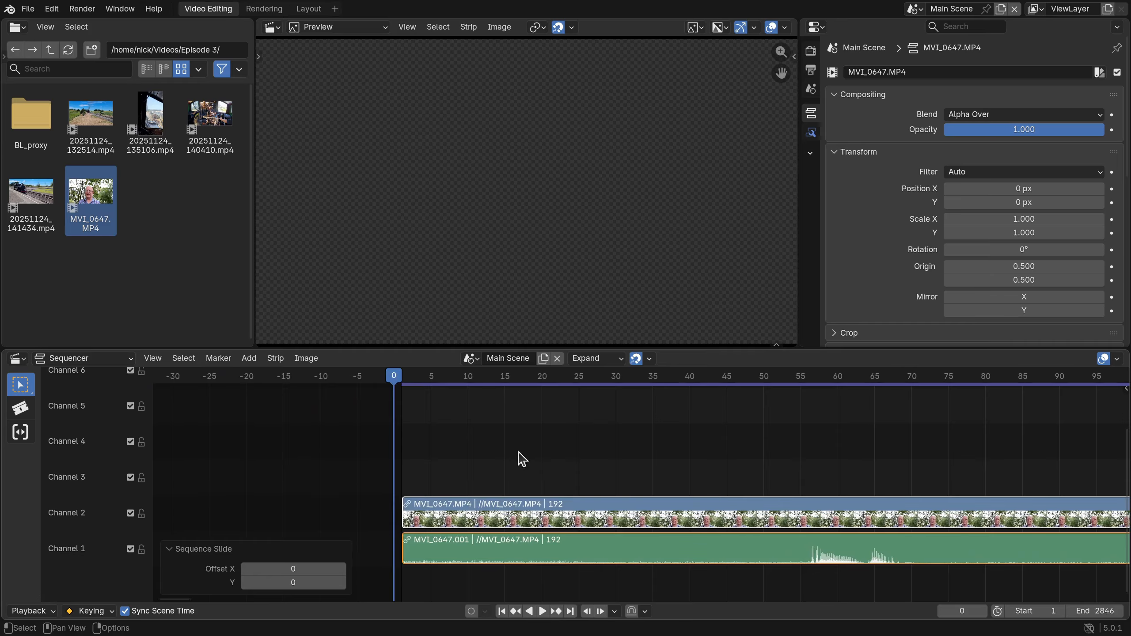
{"action": "key", "text": "shift+b"}
{"action": "left_click_drag", "start_coordinate": [358, 482], "coordinate": [638, 586]}
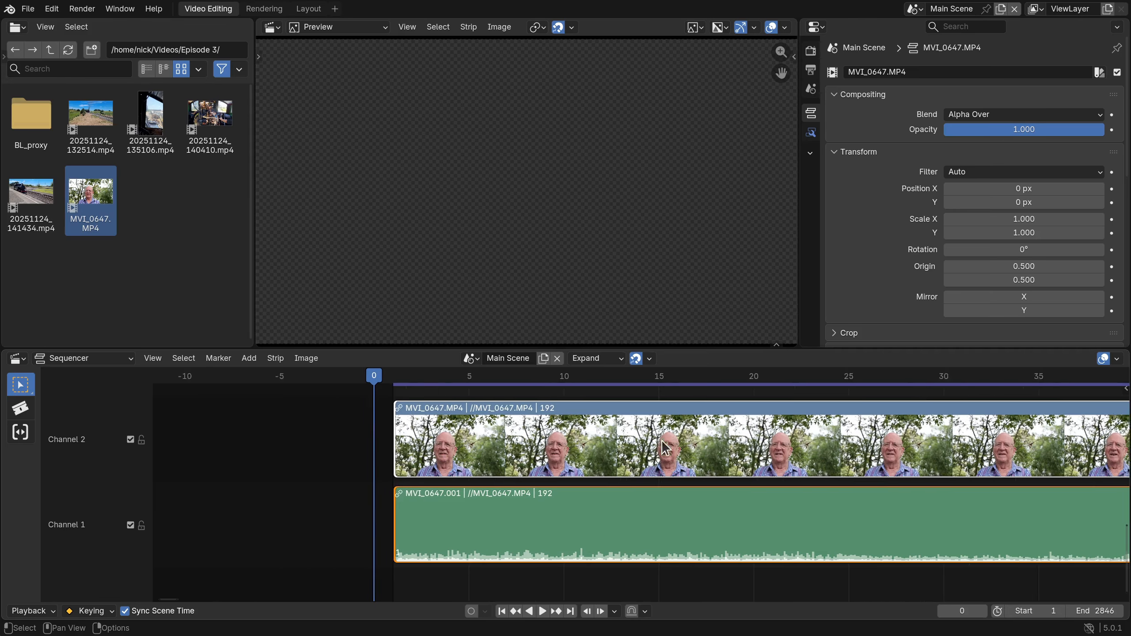
Trim the start of the video and audio strips to frame 54, just before the speech, by snapping it to the playhead.
{"action": "scroll", "coordinate": [664, 446], "scroll_direction": "down", "scroll_amount": 5}
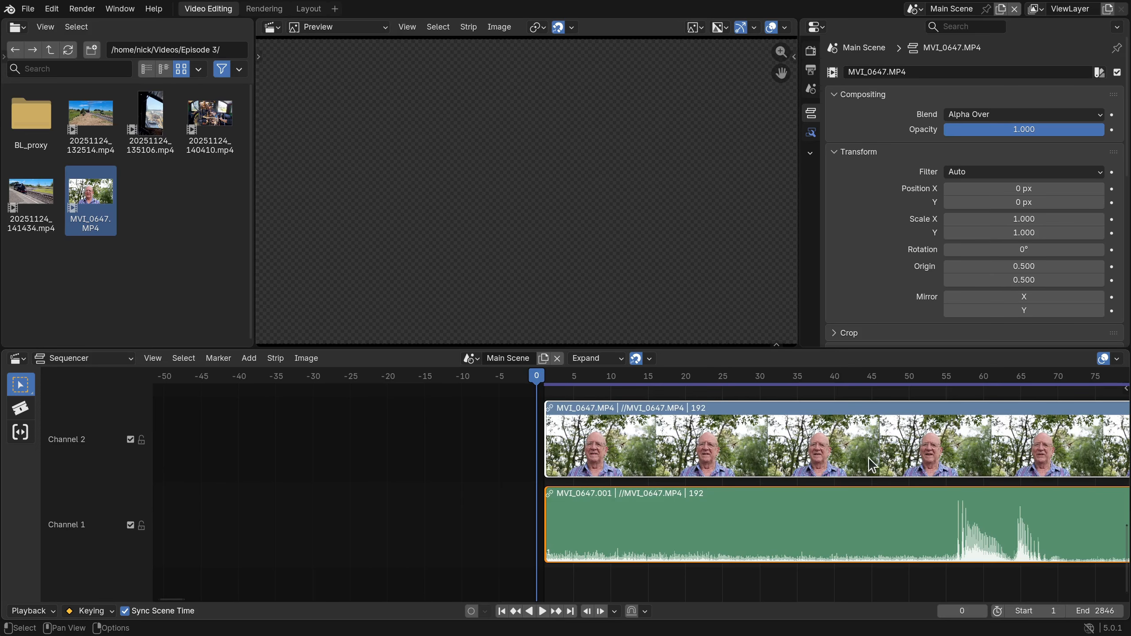
{"action": "left_click_drag", "start_coordinate": [921, 385], "coordinate": [963, 390]}
{"action": "left_click_drag", "start_coordinate": [968, 390], "coordinate": [945, 394]}
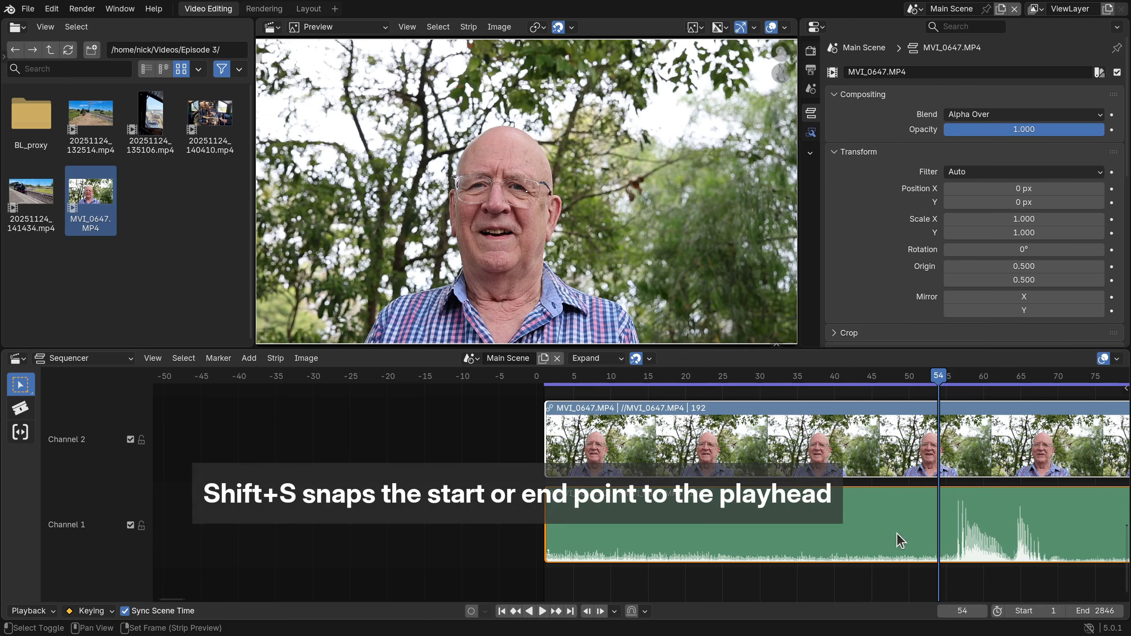
{"action": "key", "text": "shift+s"}
Trim the end of the video and audio strips to frame 142, after the speech, by snapping it to the playhead.
{"action": "middle_click_drag", "start_coordinate": [899, 540], "coordinate": [375, 526]}
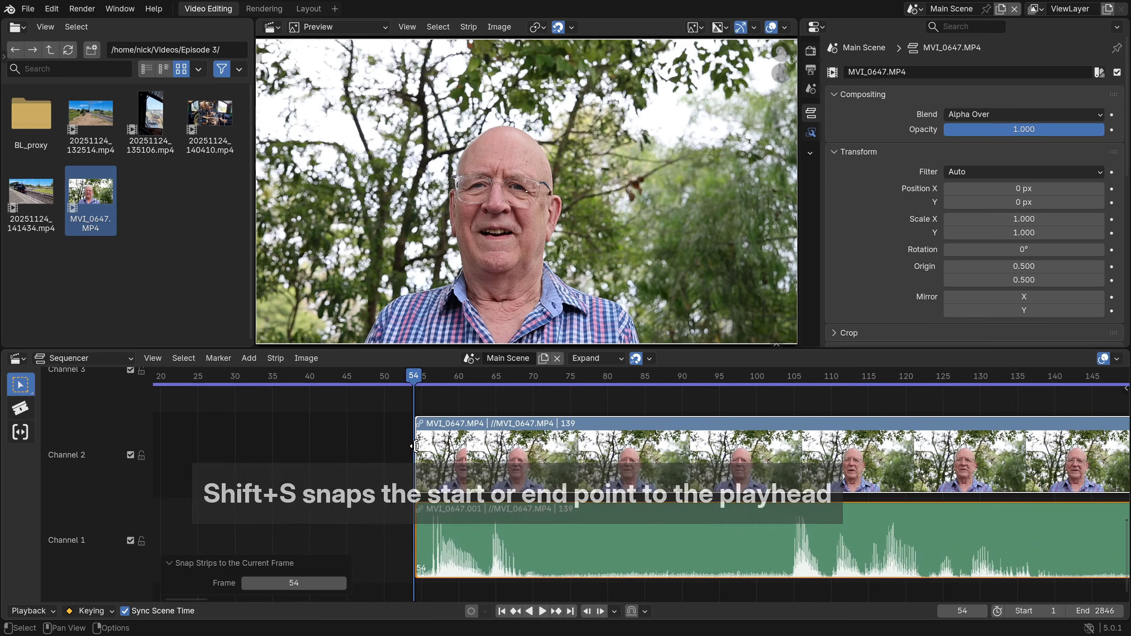
{"action": "left_click", "coordinate": [555, 382]}
{"action": "scroll", "coordinate": [675, 506], "scroll_direction": "down", "scroll_amount": 2}
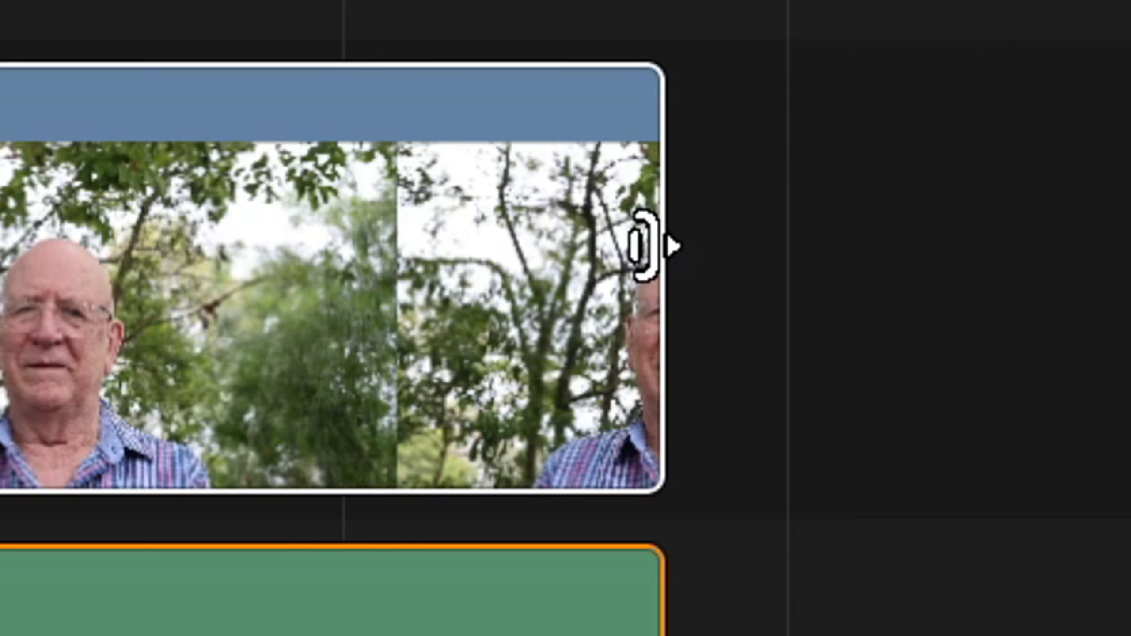
{"action": "left_click", "coordinate": [643, 245]}
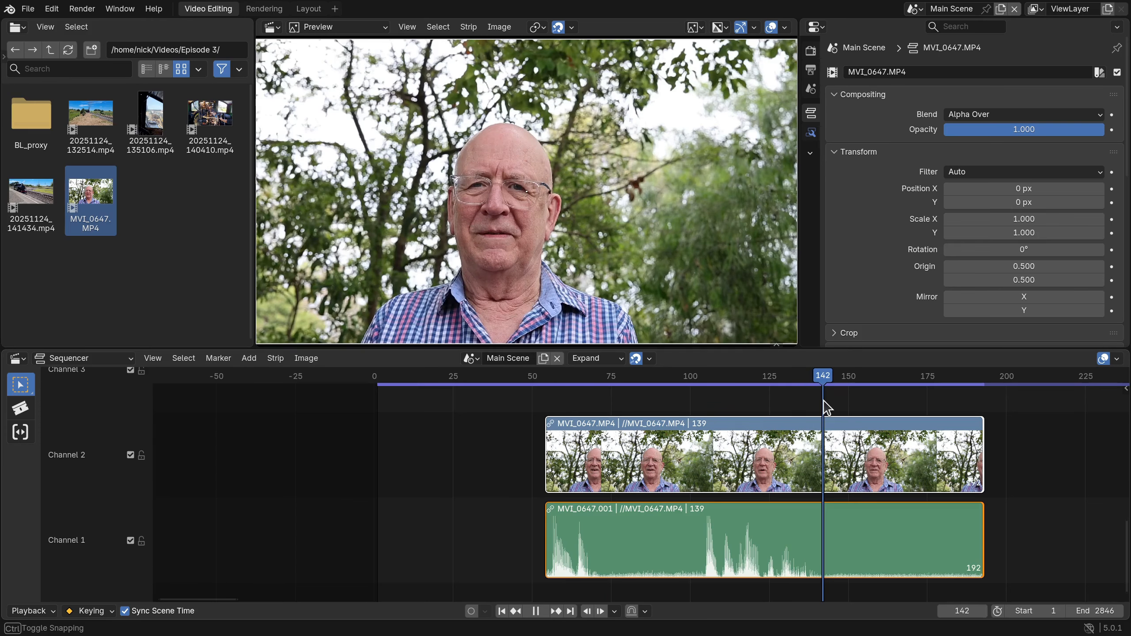
{"action": "left_click_drag", "start_coordinate": [826, 407], "coordinate": [826, 407]}
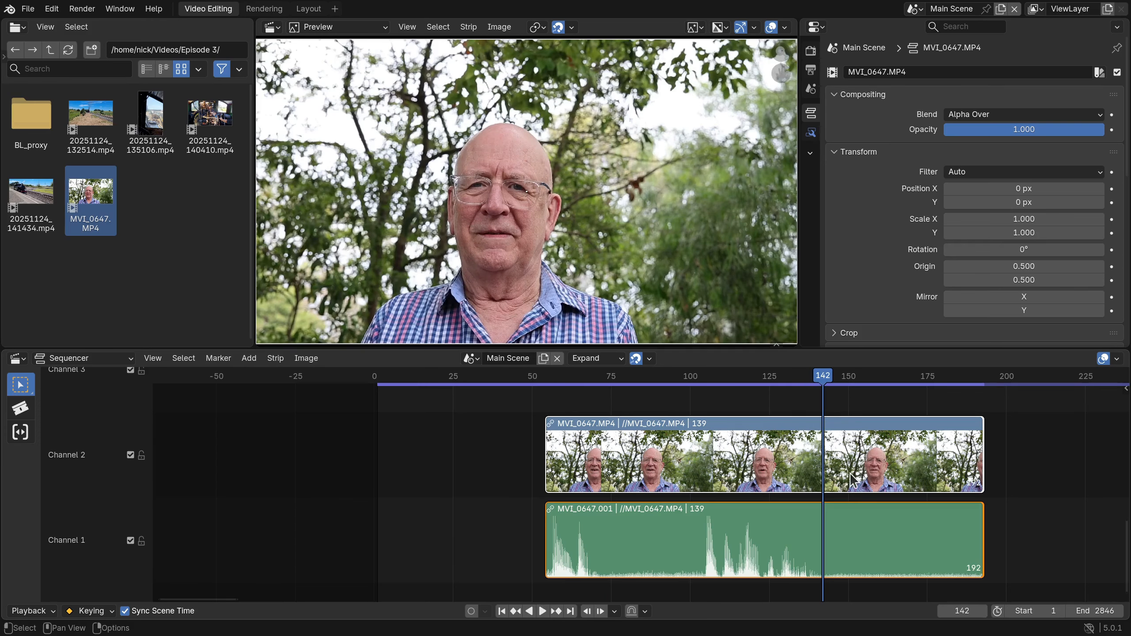
{"action": "key", "text": "shift+s"}
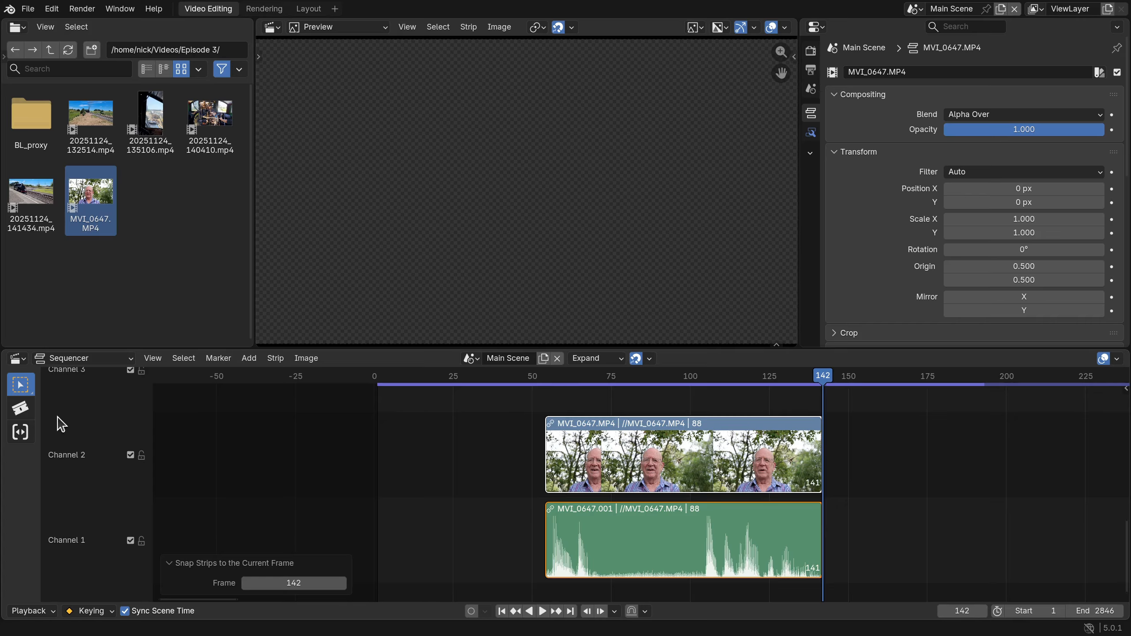
Split the clip at frames 73 and 102 with the Blade tool and delete the silent piece between the cuts.
{"action": "left_click", "coordinate": [20, 408]}
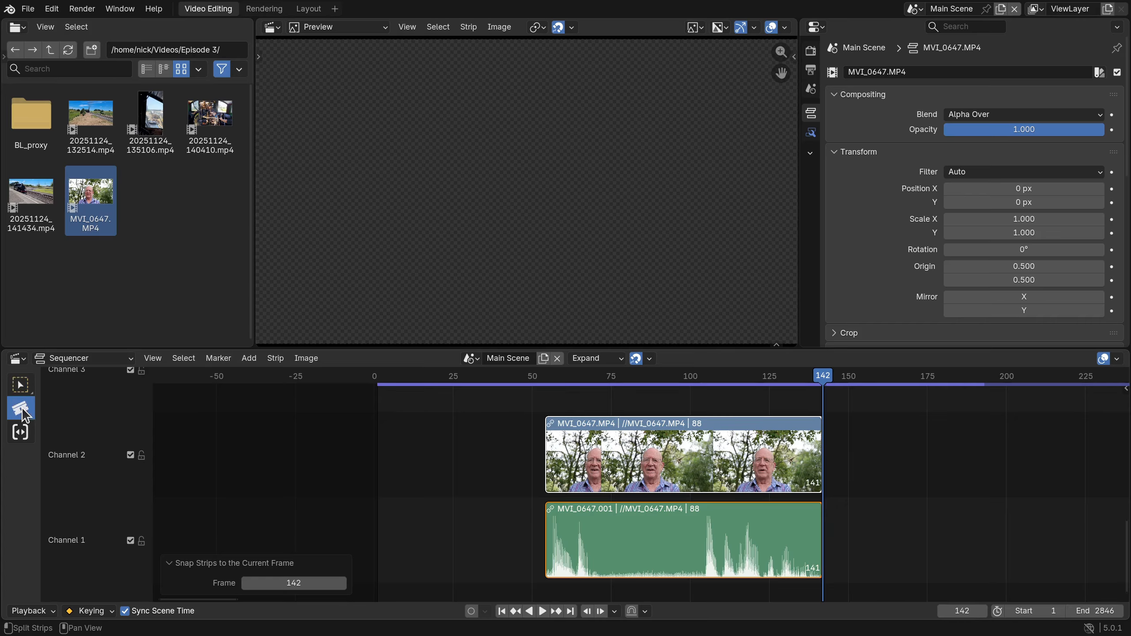
{"action": "left_click", "coordinate": [607, 561]}
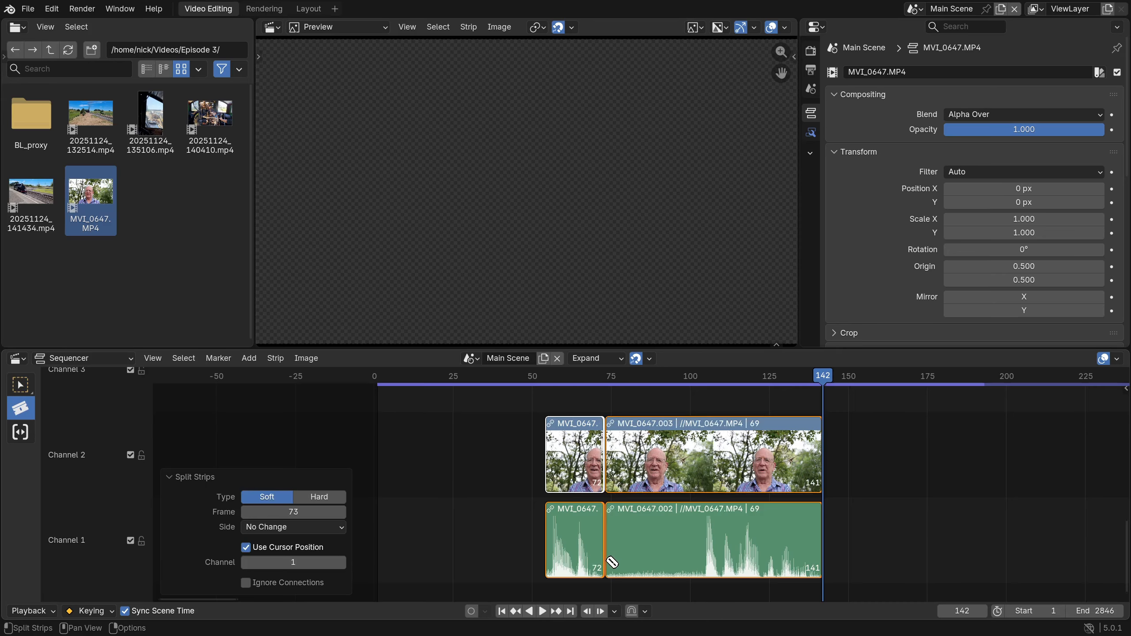
{"action": "left_click", "coordinate": [696, 562]}
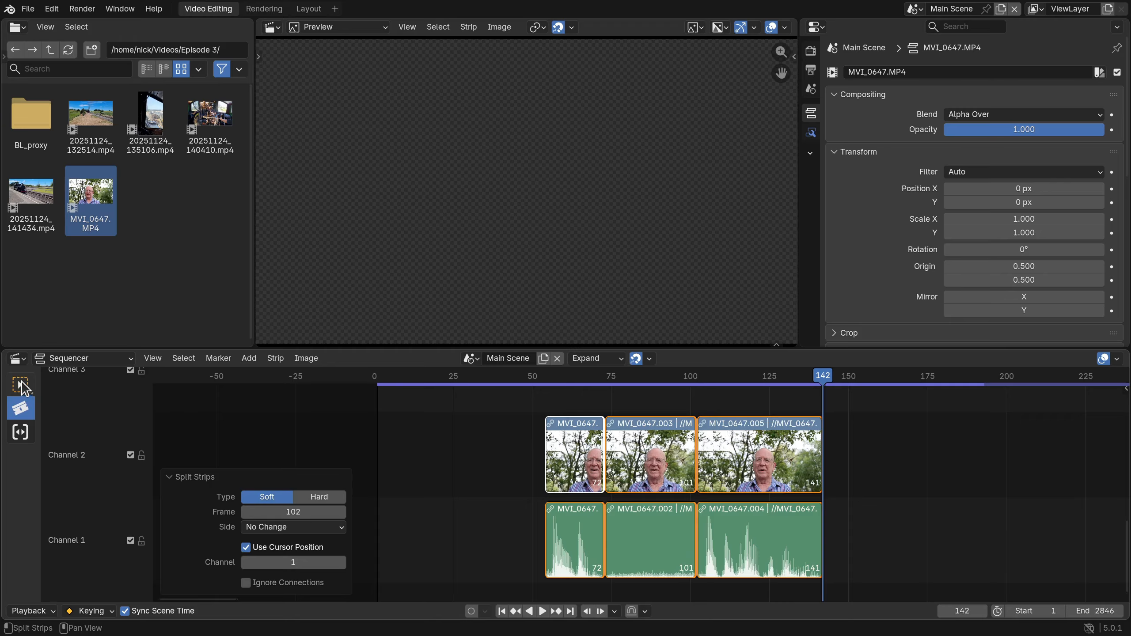
{"action": "left_click", "coordinate": [21, 384]}
{"action": "left_click", "coordinate": [640, 475]}
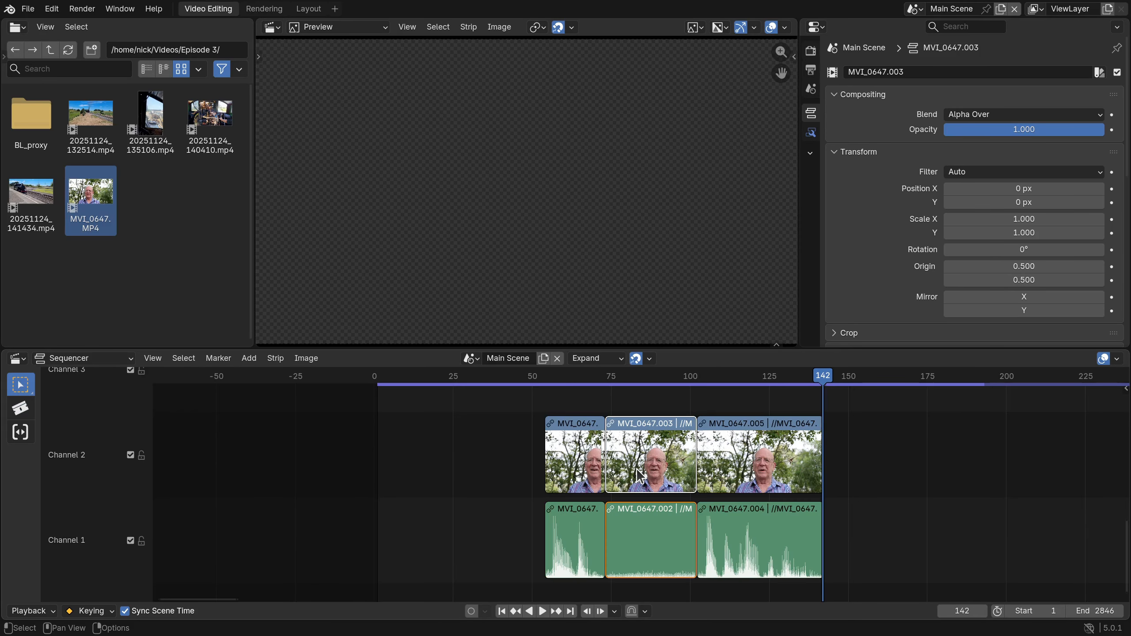
{"action": "key", "text": "Delete"}
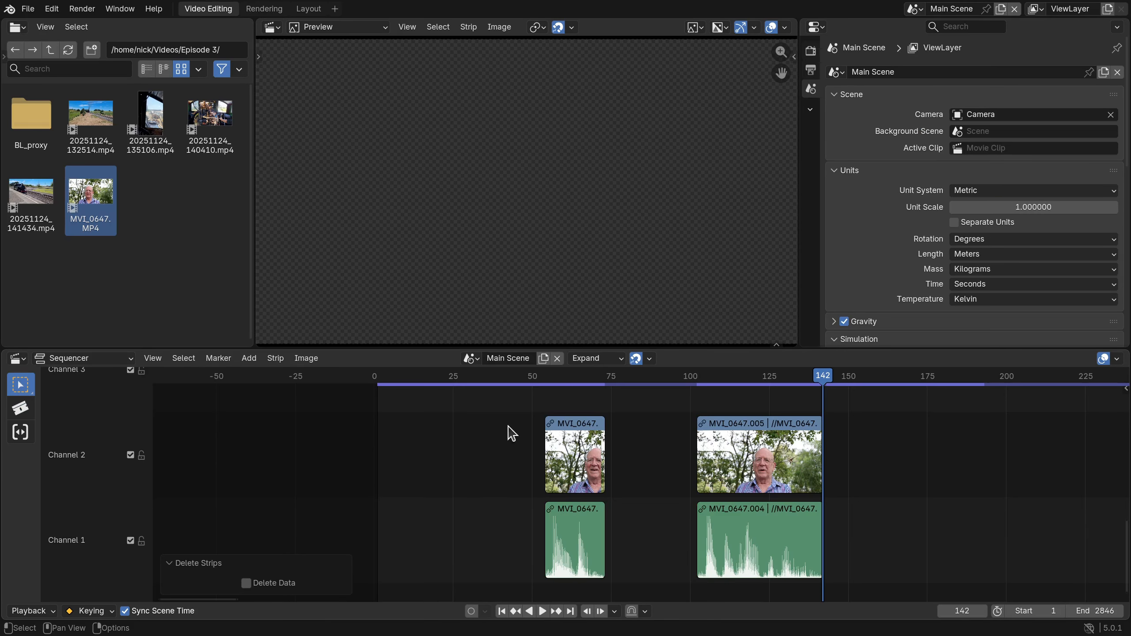
Remove all gaps in the trimmed sequence, starting from an empty frame before the first strip, and play the result from the beginning.
{"action": "left_click", "coordinate": [394, 381]}
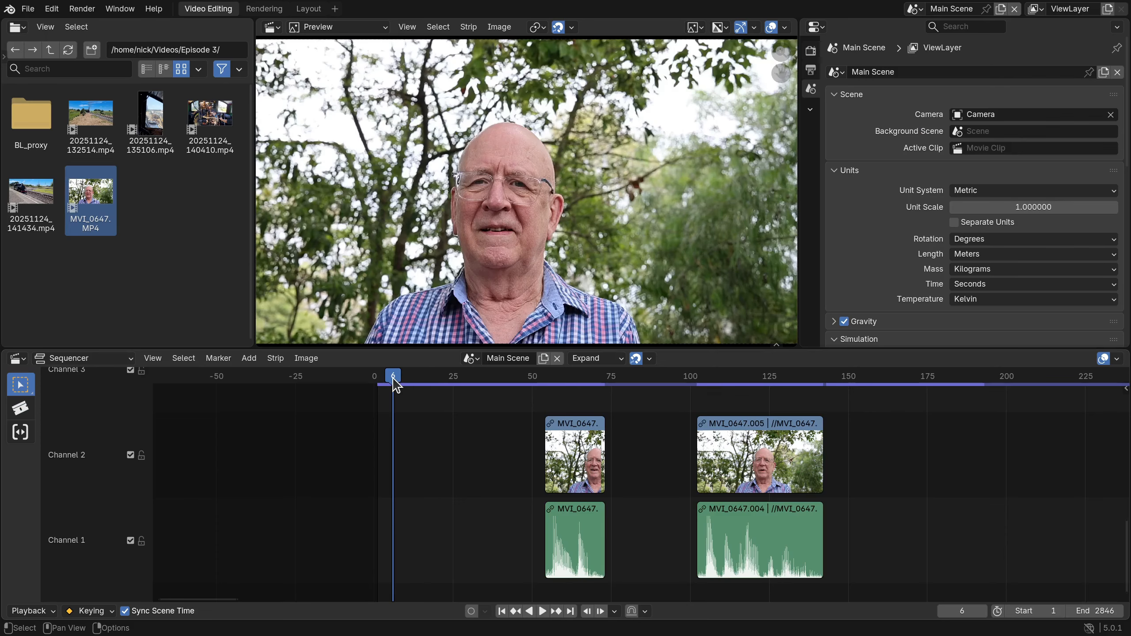
{"action": "key", "text": "BackSpace"}
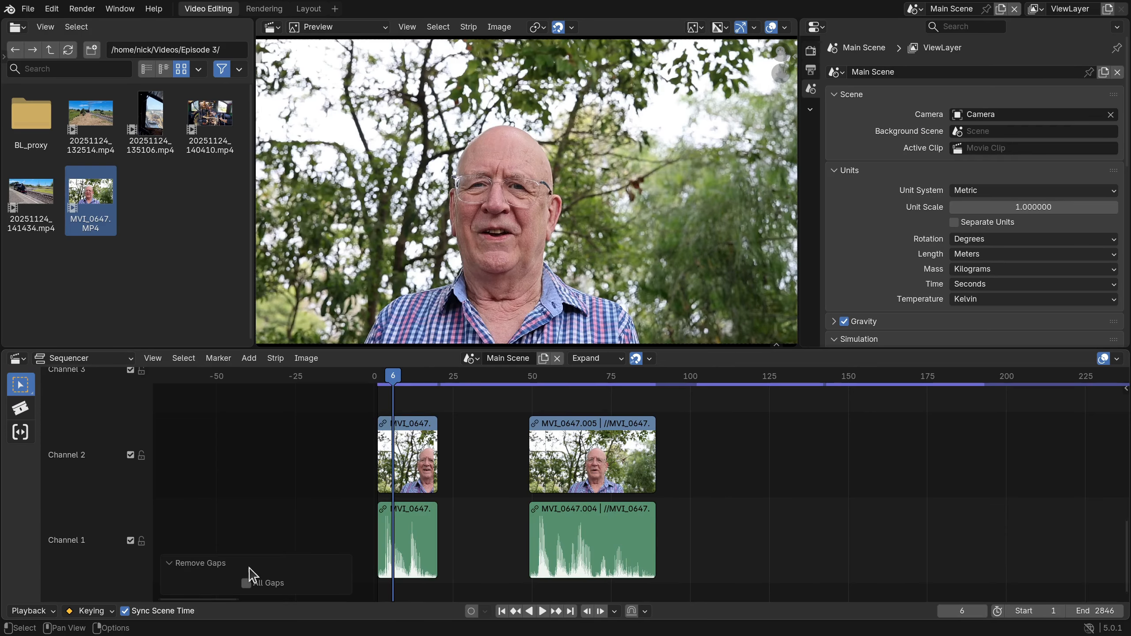
{"action": "left_click", "coordinate": [245, 582]}
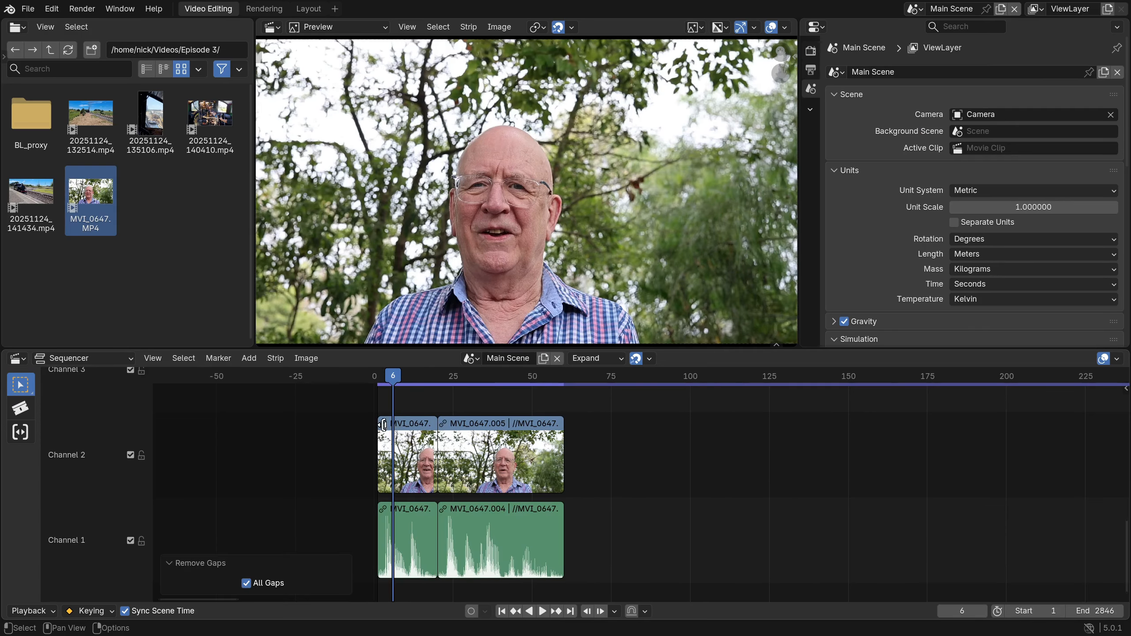
{"action": "left_click", "coordinate": [357, 383]}
{"action": "key", "text": "space"}
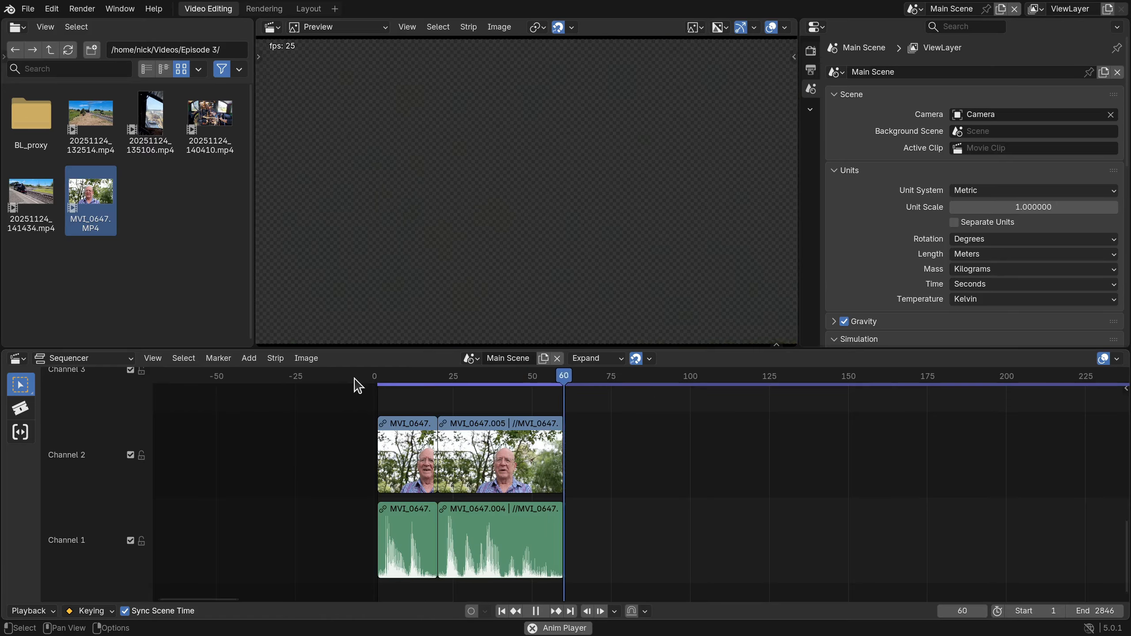
{"action": "key", "text": "space"}
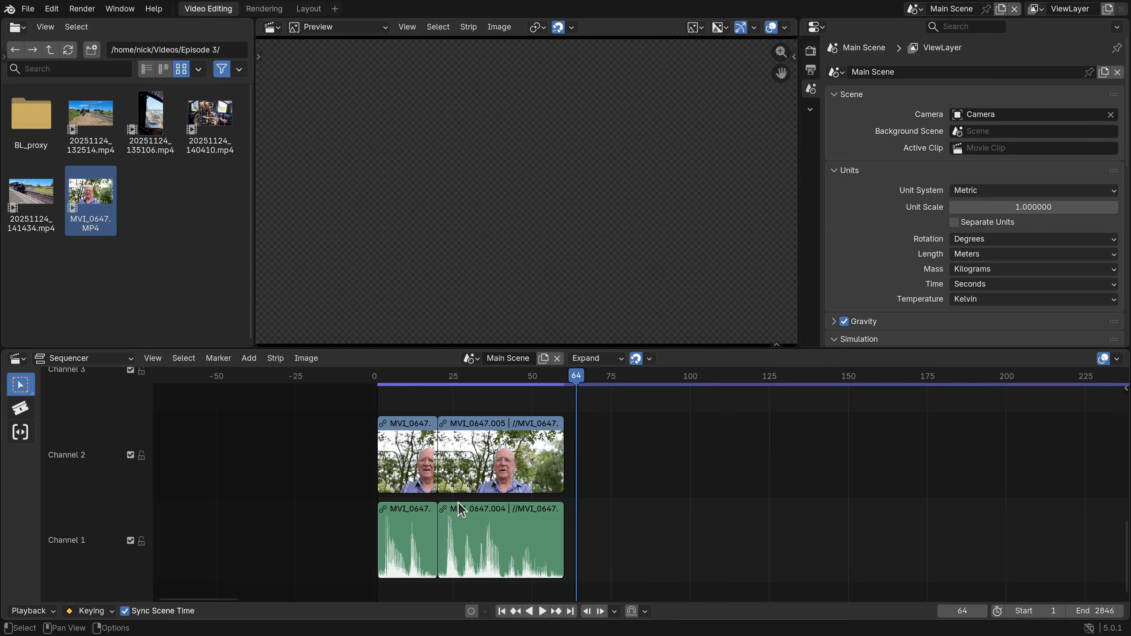
Add the train clip 20251124_132514.mp4 directly after the last talking-head strip, at frame 60.
{"action": "scroll", "coordinate": [263, 490], "scroll_direction": "down", "scroll_amount": 2}
{"action": "scroll", "coordinate": [292, 470], "scroll_direction": "right", "scroll_amount": 3, "text": "ctrl"}
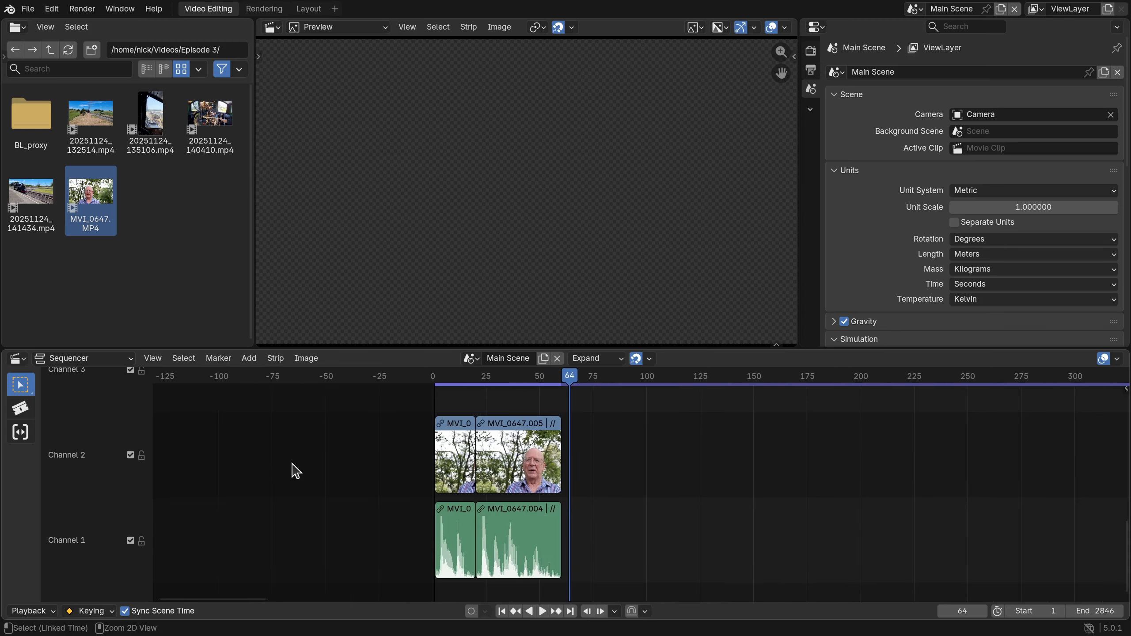
{"action": "middle_click_drag", "start_coordinate": [290, 470], "coordinate": [294, 509], "text": "ctrl"}
{"action": "scroll", "coordinate": [383, 485], "scroll_direction": "right", "scroll_amount": 3, "text": "ctrl"}
{"action": "key", "text": "Page_Down"}
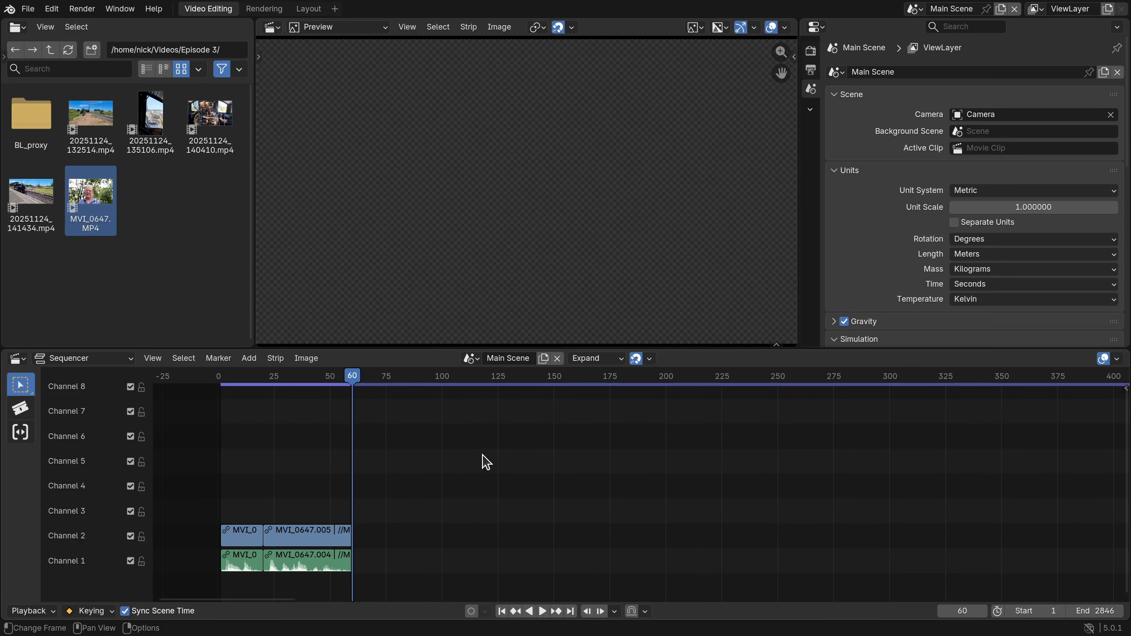
{"action": "left_click_drag", "start_coordinate": [91, 117], "coordinate": [376, 194]}
Play the train clip from its start, stop at frame 164 and view the clip's full length in the timeline.
{"action": "key", "text": "space"}
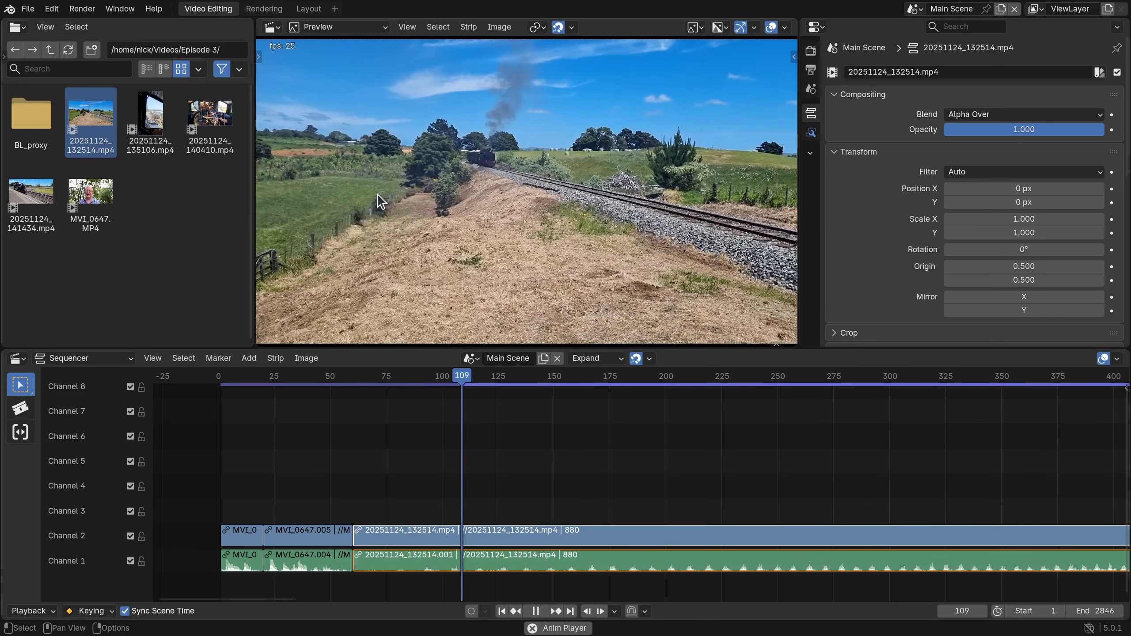
{"action": "key", "text": "space"}
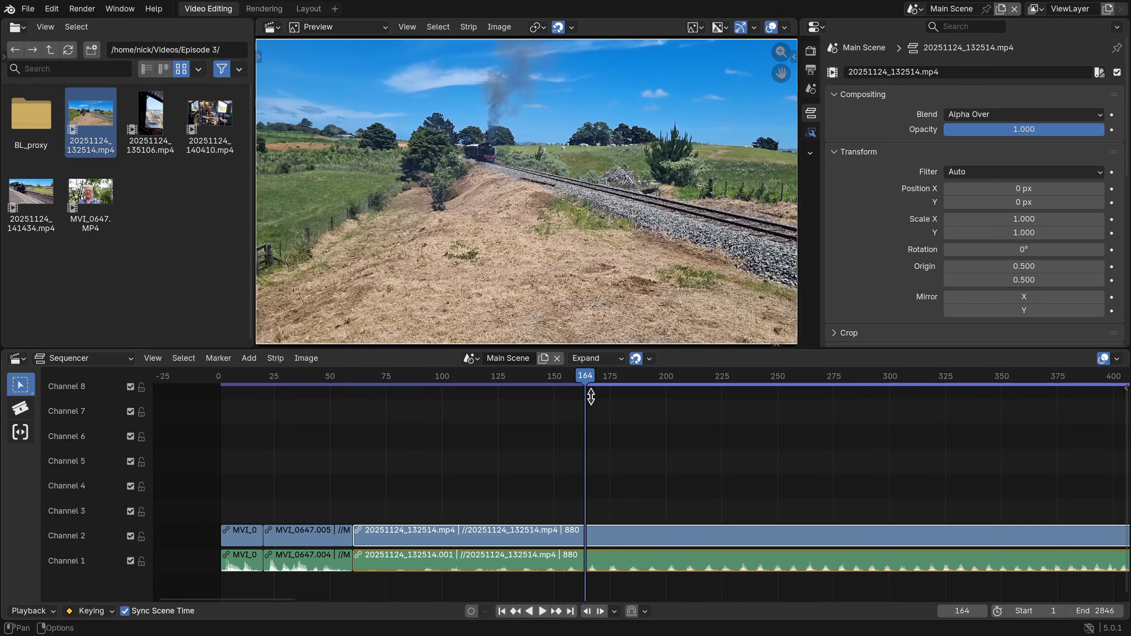
{"action": "scroll", "coordinate": [797, 457], "scroll_direction": "down", "scroll_amount": 6}
{"action": "scroll", "coordinate": [704, 432], "scroll_direction": "down", "scroll_amount": 2}
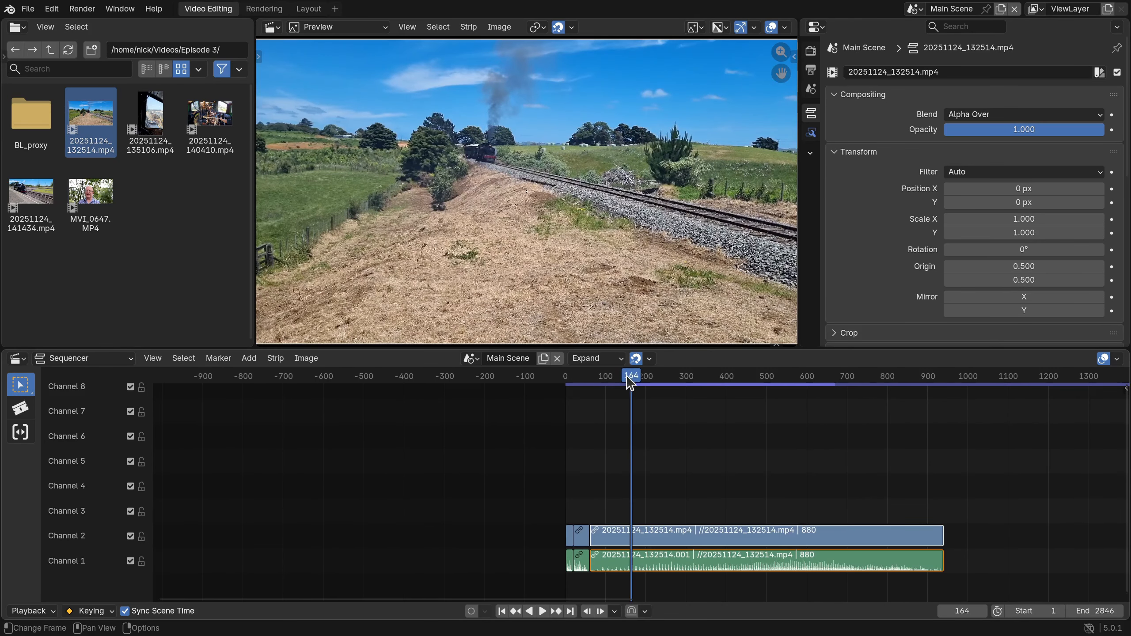
Trim the start of the train clip 20251124_132514.mp4 to frame 515 and close the gap between it and the talking-head strips.
{"action": "left_click_drag", "start_coordinate": [628, 376], "coordinate": [773, 385]}
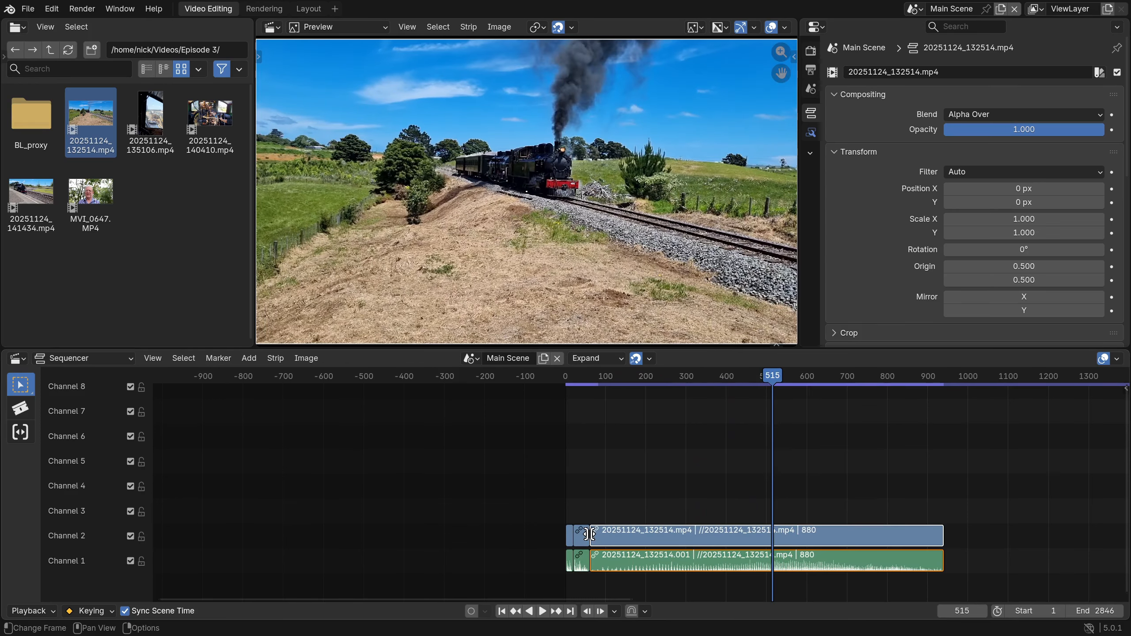
{"action": "left_click_drag", "start_coordinate": [589, 534], "coordinate": [773, 534]}
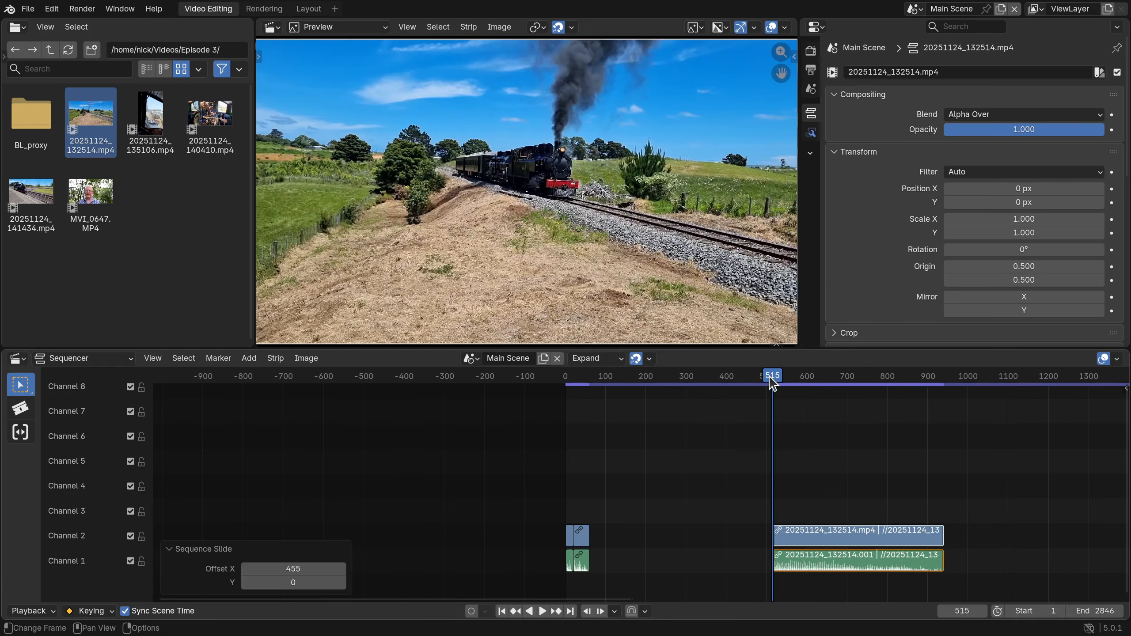
{"action": "left_click_drag", "start_coordinate": [773, 384], "coordinate": [651, 380]}
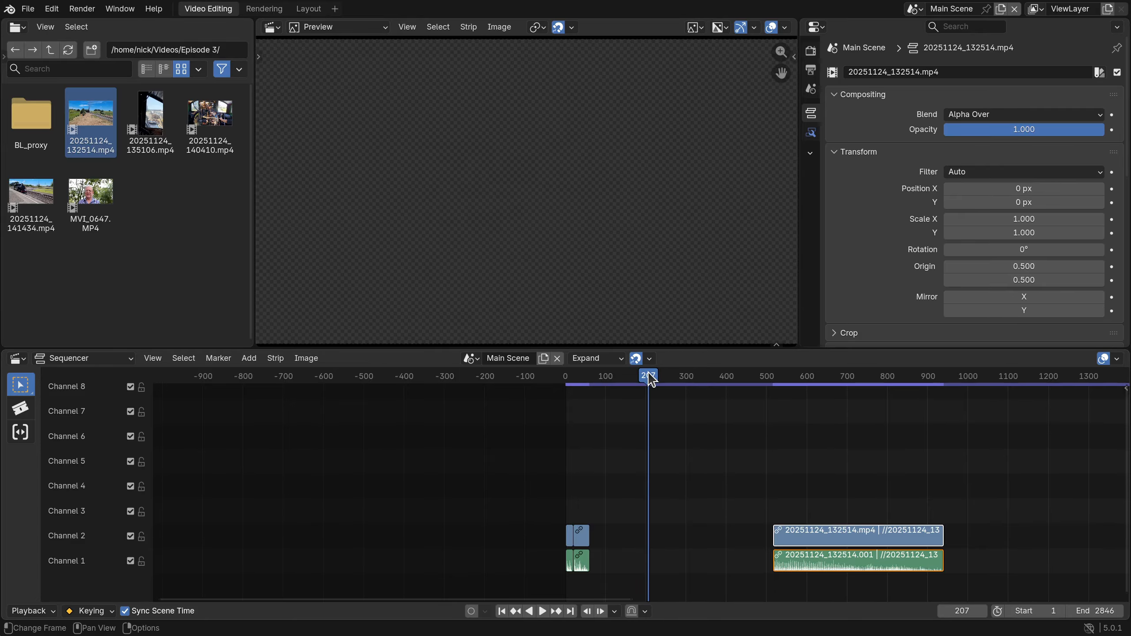
{"action": "key", "text": "BackSpace"}
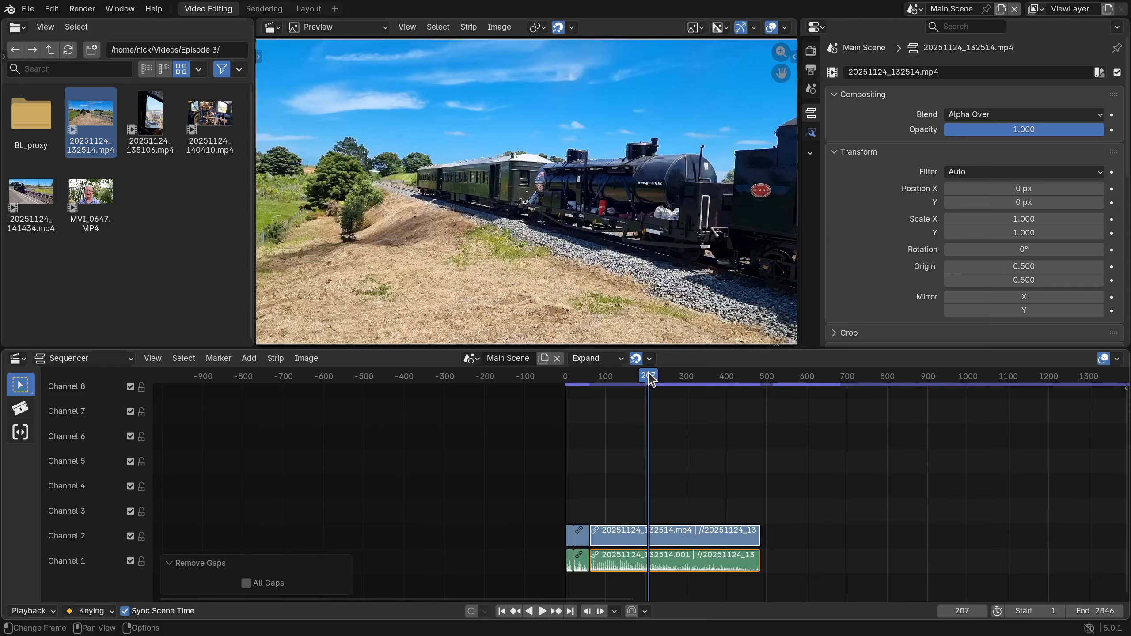
Play the train clip from its start, stop at frame 214 and trim the clip's end to the playhead.
{"action": "left_click_drag", "start_coordinate": [652, 382], "coordinate": [590, 386]}
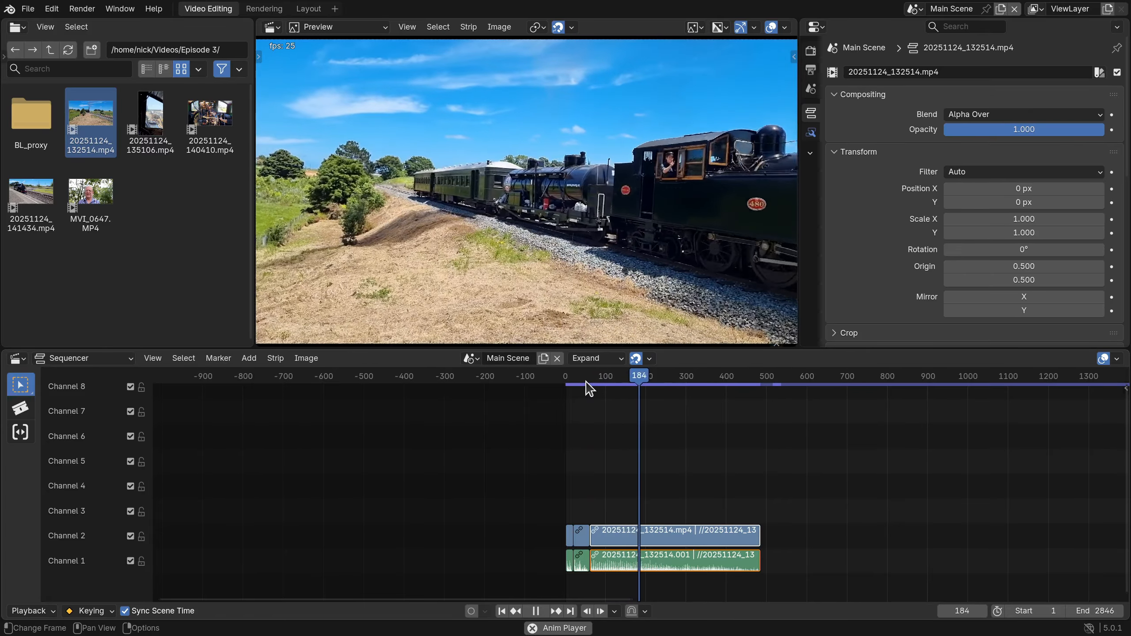
{"action": "key", "text": "space"}
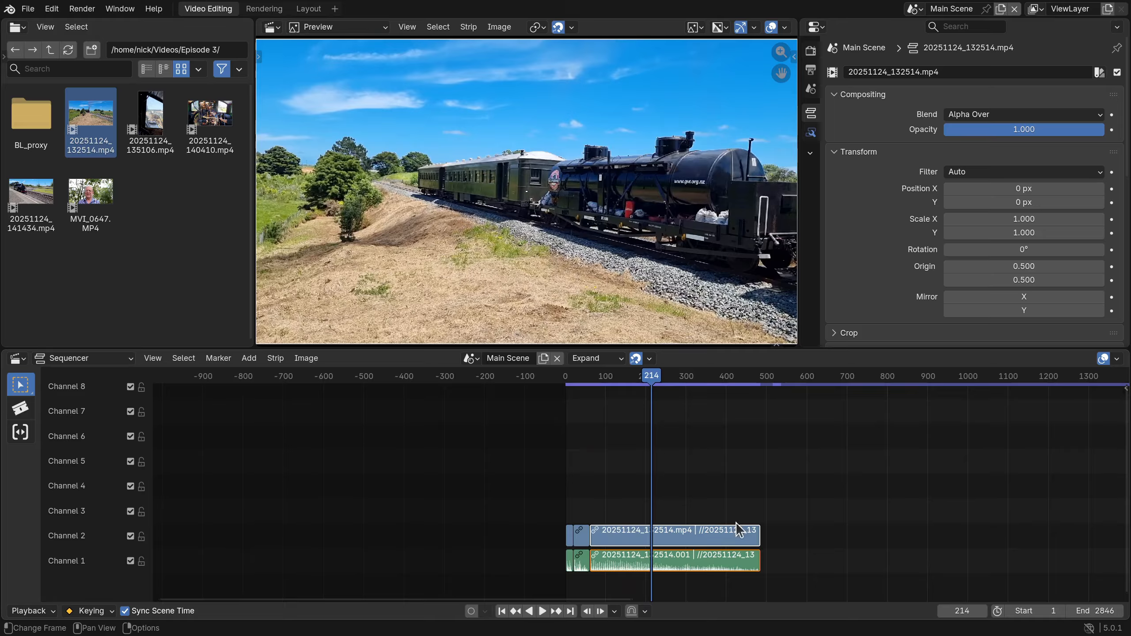
{"action": "key", "text": "g"}
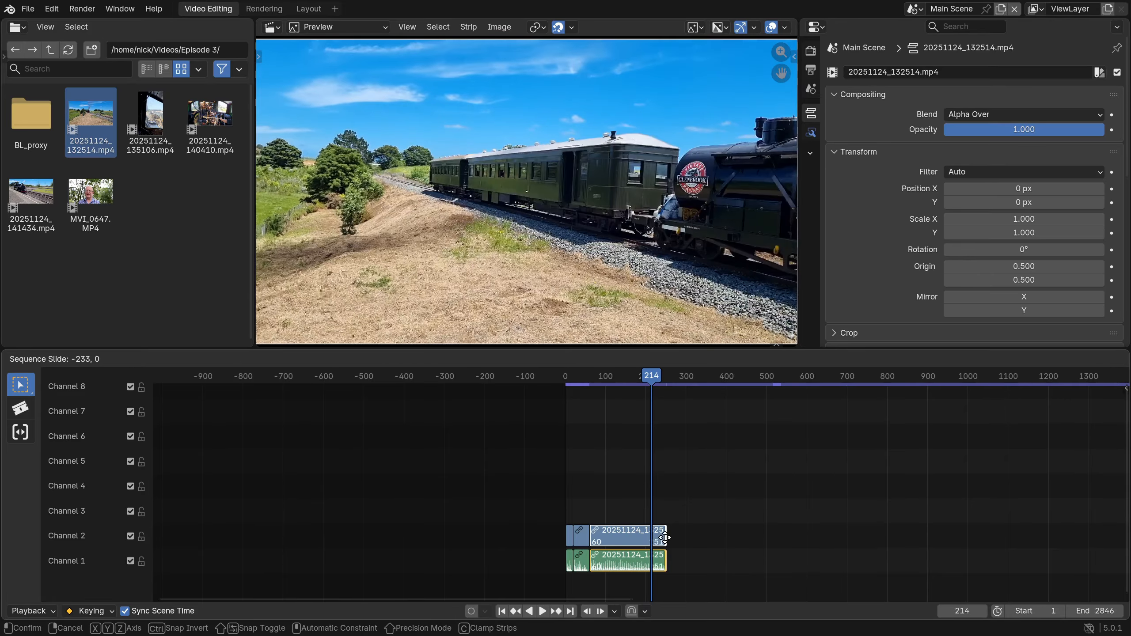
{"action": "left_click", "coordinate": [650, 539]}
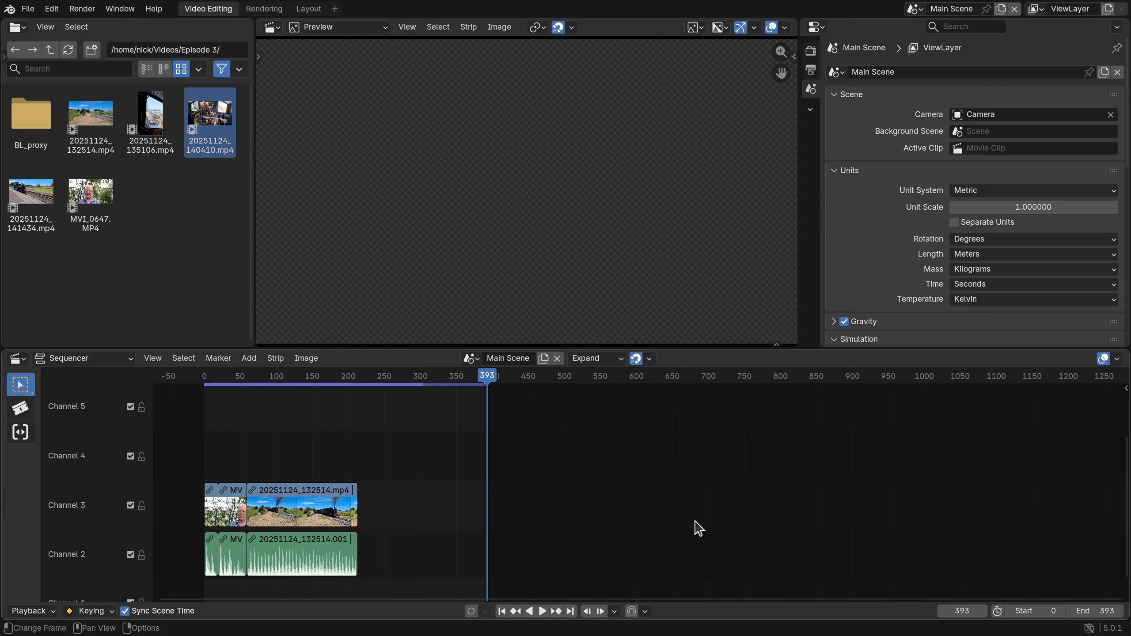
Play a bit of the train clip and place the playhead on the cut before it, at frame 59.
{"action": "left_click_drag", "start_coordinate": [487, 381], "coordinate": [257, 397]}
{"action": "key", "text": "space"}
{"action": "key", "text": "space"}
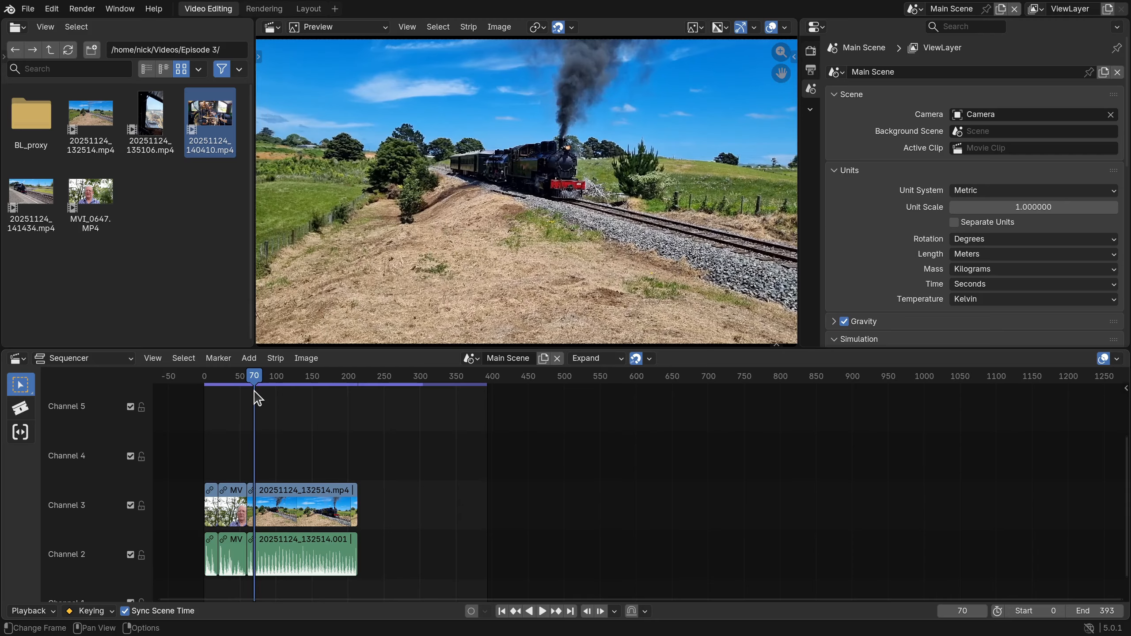
{"action": "key", "text": "Page_Up"}
{"action": "key", "text": "Page_Down"}
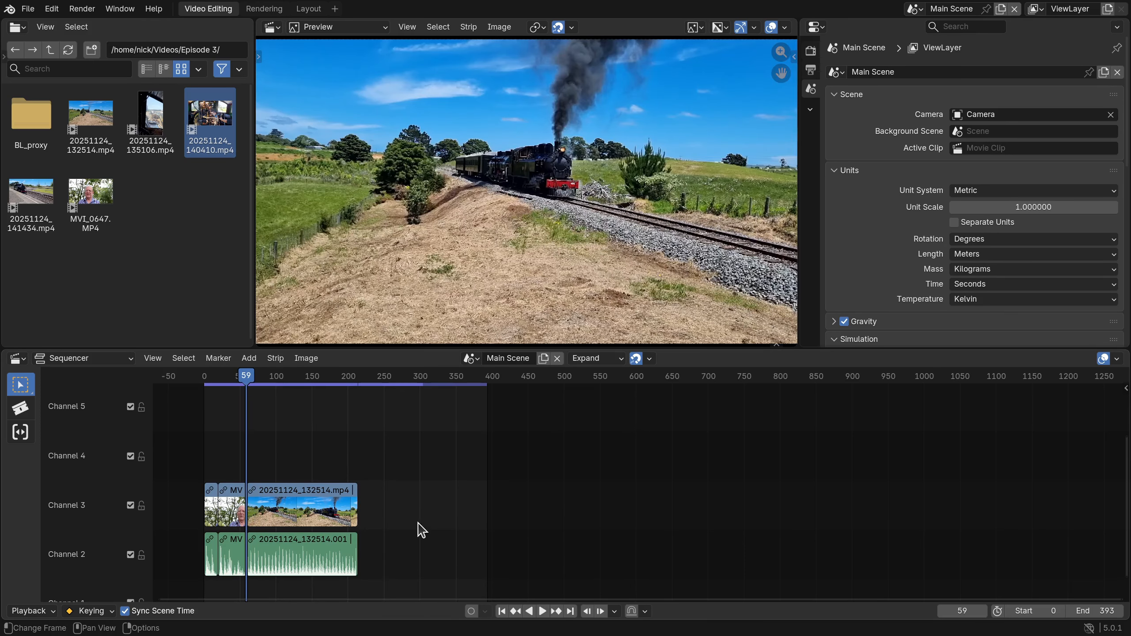
Check the overlap mode and, keeping Expand, slide the train clip 76 frames later to open a gap after the talking-head strips.
{"action": "left_click", "coordinate": [624, 359]}
{"action": "left_click_drag", "start_coordinate": [307, 511], "coordinate": [366, 512]}
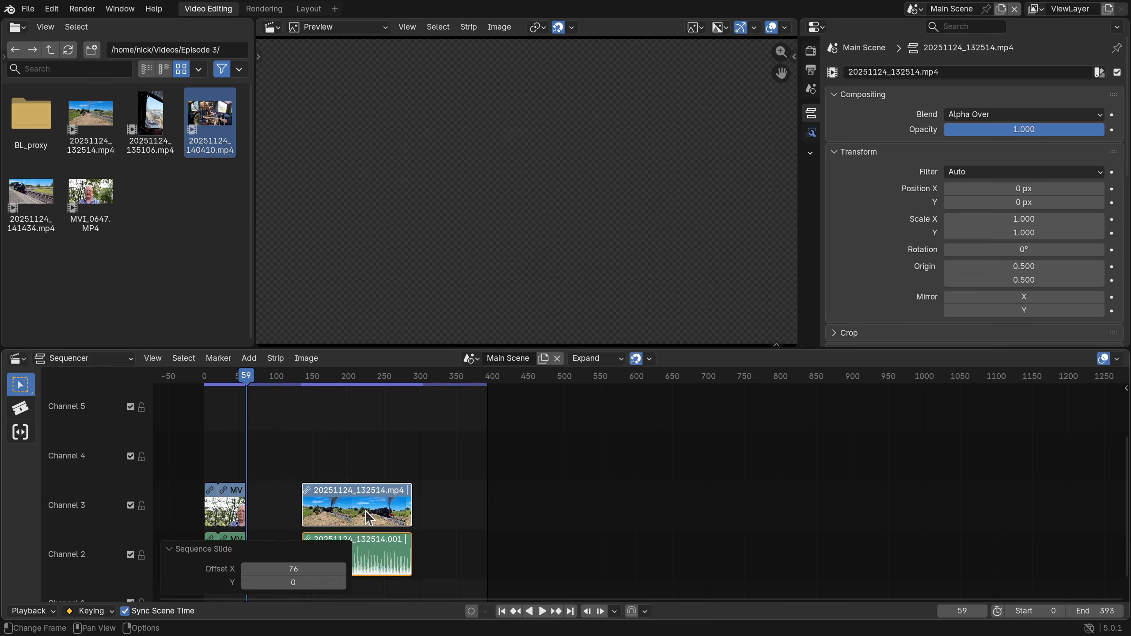
{"action": "left_click", "coordinate": [369, 442]}
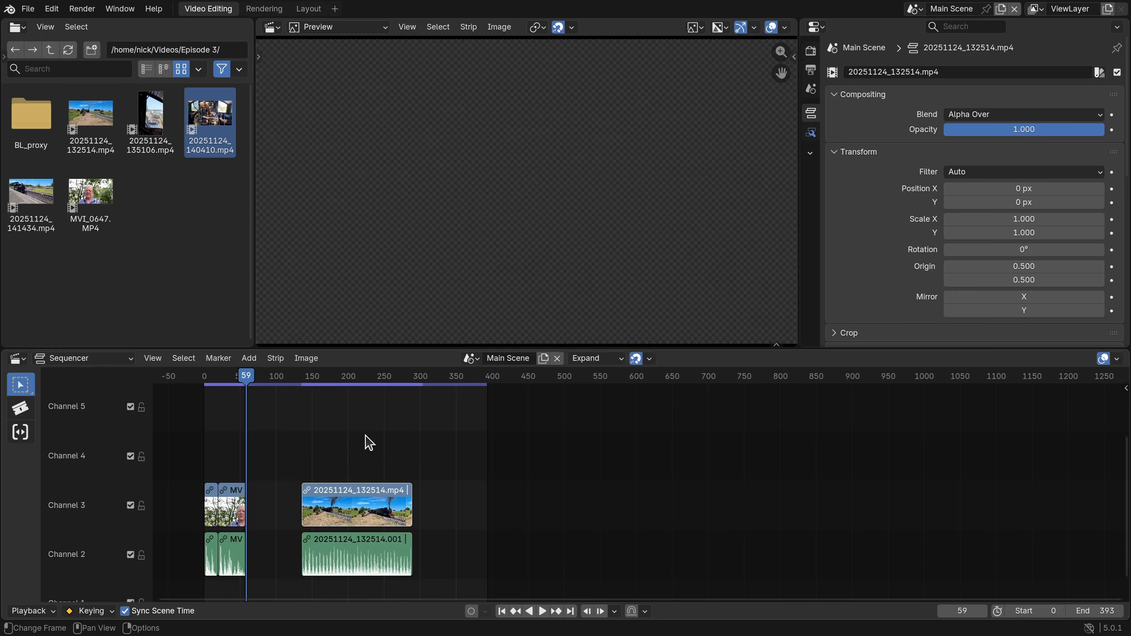
Add 20251124_140410.mp4, insert it ahead of the train clip, close the gap before it and play the result from frame 59.
{"action": "left_click_drag", "start_coordinate": [210, 116], "coordinate": [490, 545]}
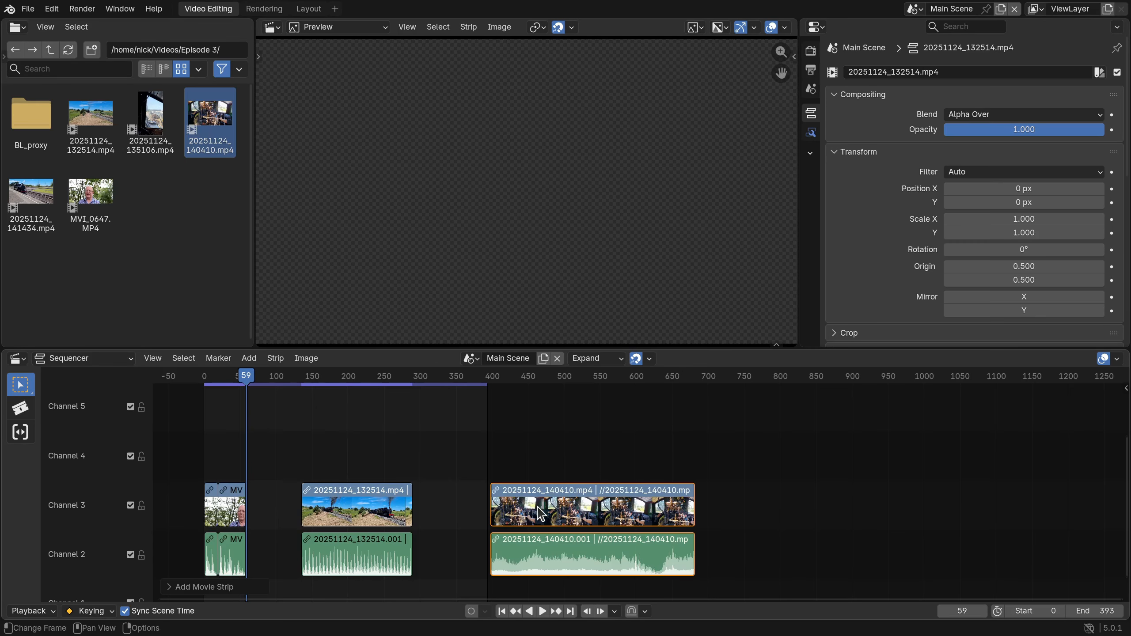
{"action": "left_click_drag", "start_coordinate": [532, 512], "coordinate": [297, 512]}
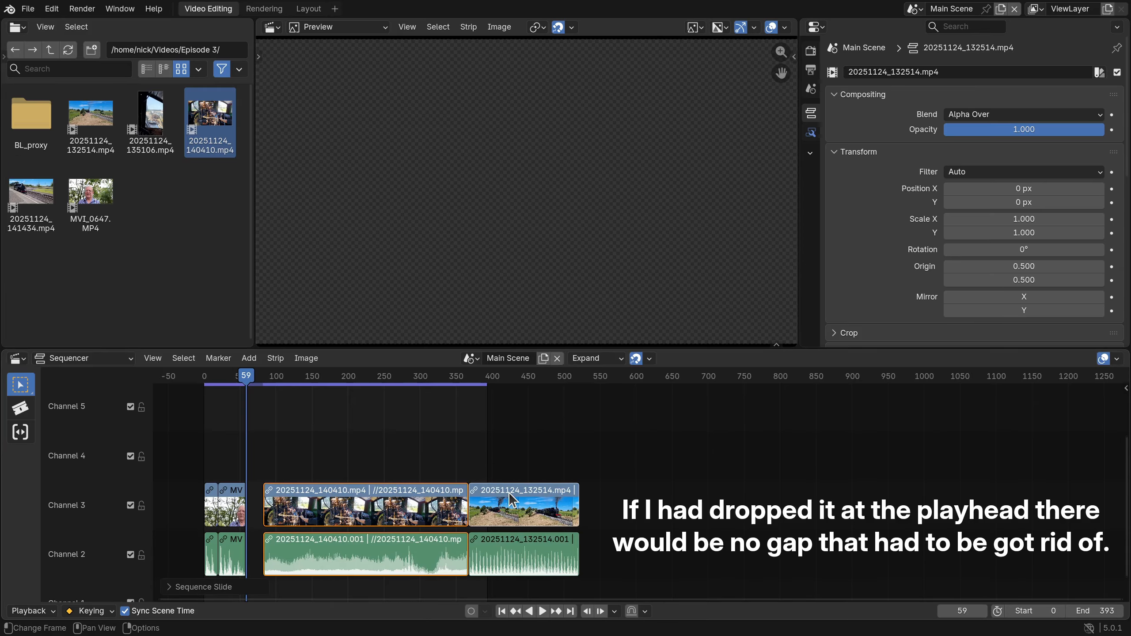
{"action": "key", "text": "BackSpace"}
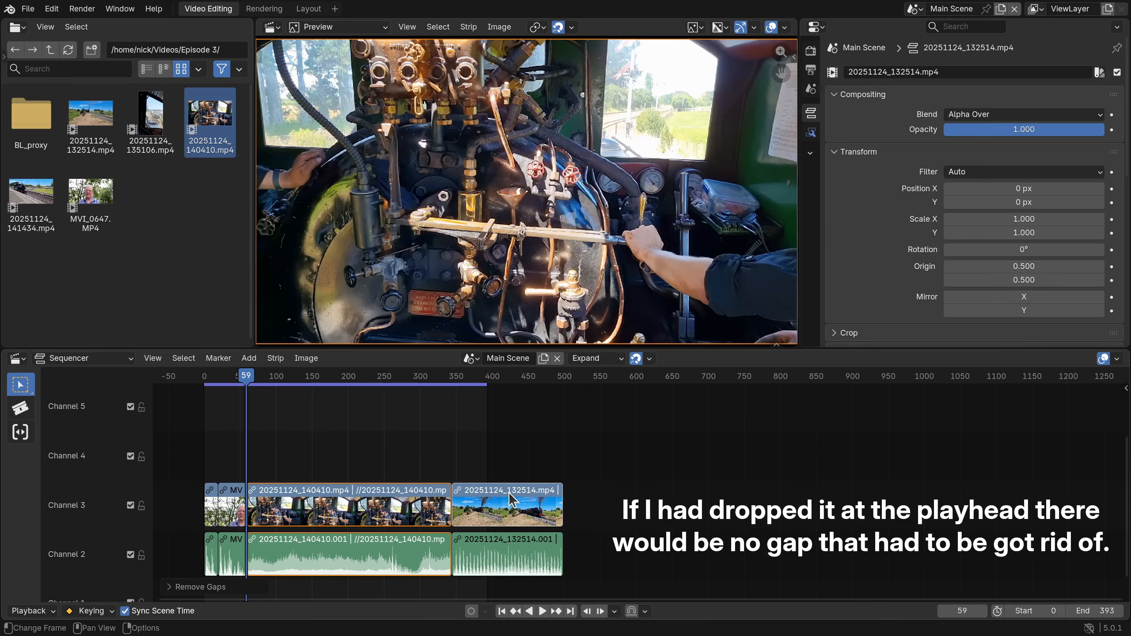
{"action": "key", "text": "space"}
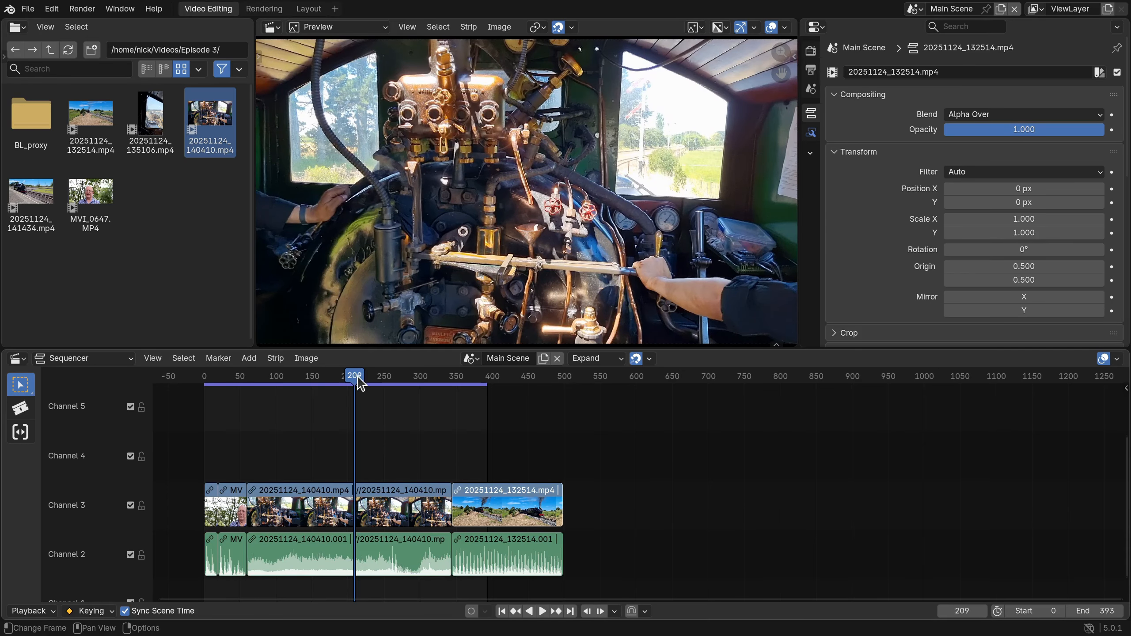
Move the playhead to empty frame 653 and snap the 20251124_140410.mp4 strip to it.
{"action": "left_click_drag", "start_coordinate": [358, 379], "coordinate": [674, 407]}
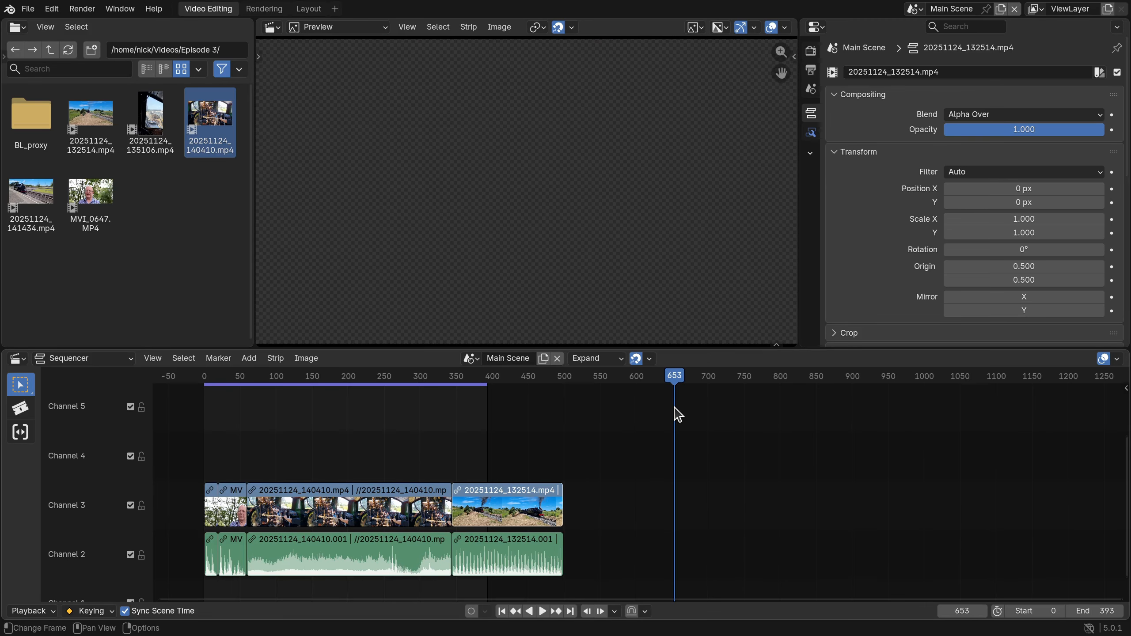
{"action": "left_click", "coordinate": [312, 504]}
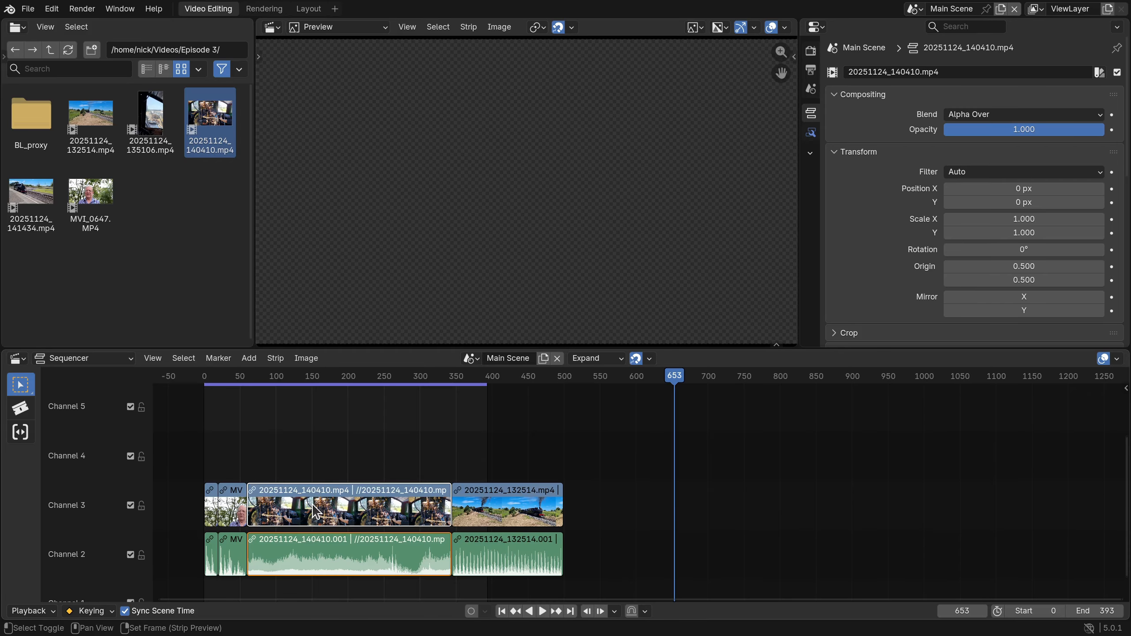
{"action": "key", "text": "shift+s"}
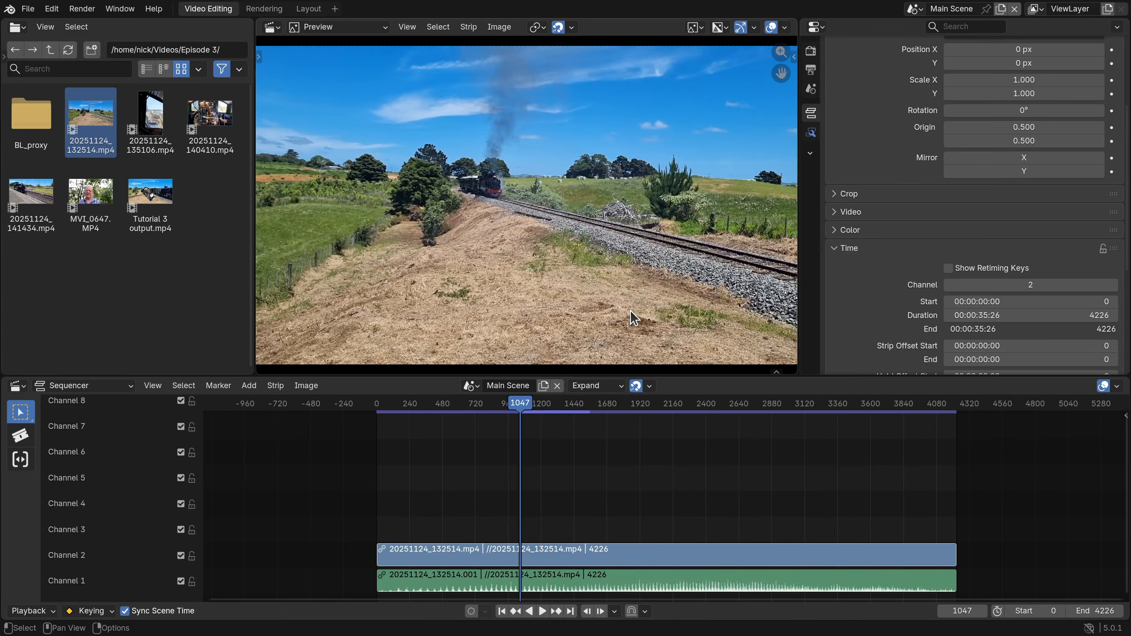
Turn on the Offsets overlay and trim the full-length train clip to a start offset of 657 and an end offset of 2187 frames.
{"action": "left_click", "coordinate": [1116, 386]}
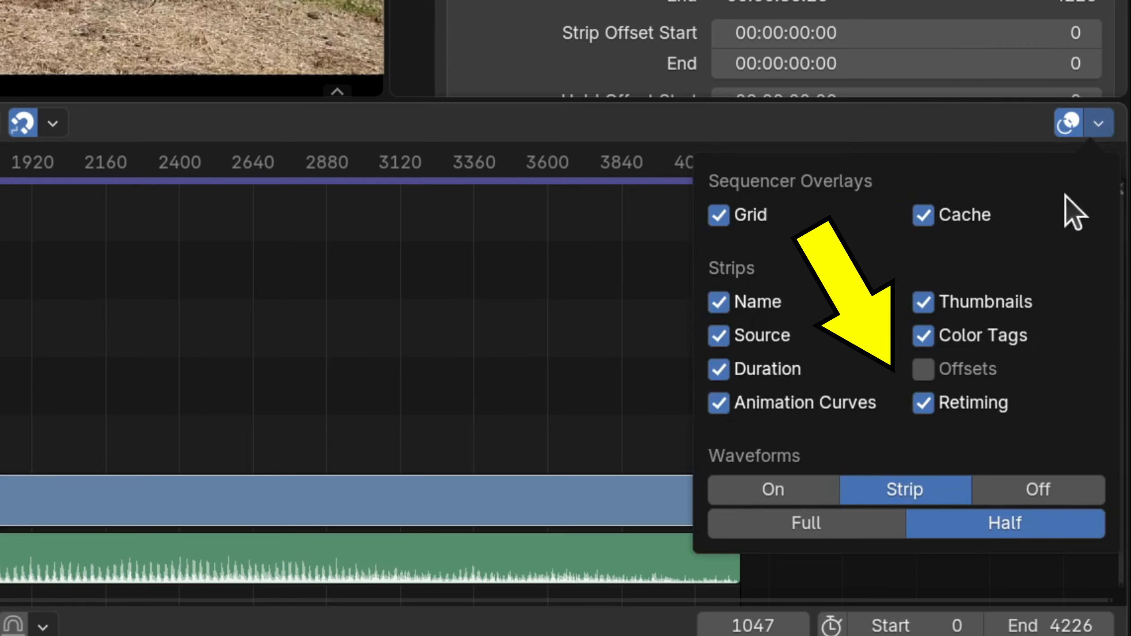
{"action": "left_click", "coordinate": [994, 445]}
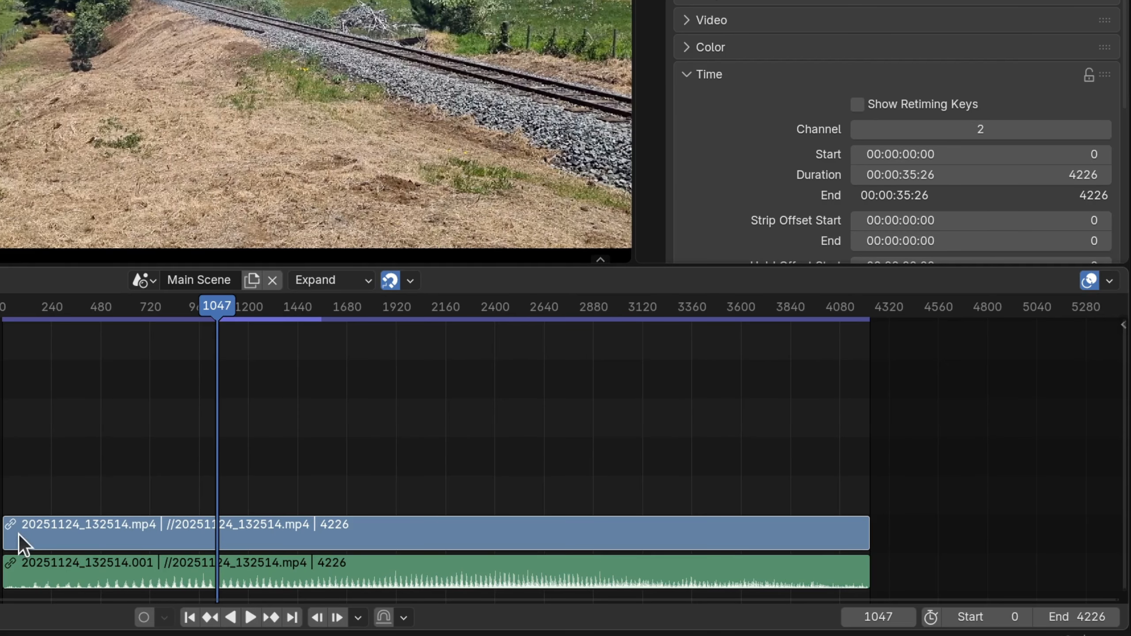
{"action": "left_click_drag", "start_coordinate": [7, 535], "coordinate": [138, 536]}
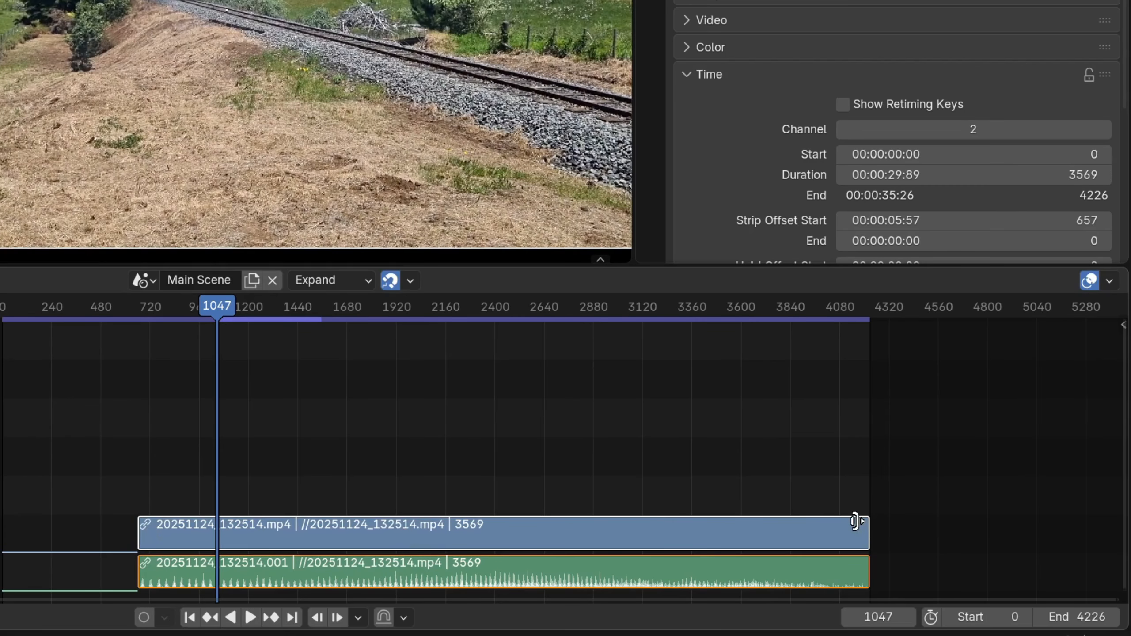
{"action": "left_click_drag", "start_coordinate": [864, 526], "coordinate": [413, 524]}
{"action": "left_click_drag", "start_coordinate": [214, 308], "coordinate": [239, 309]}
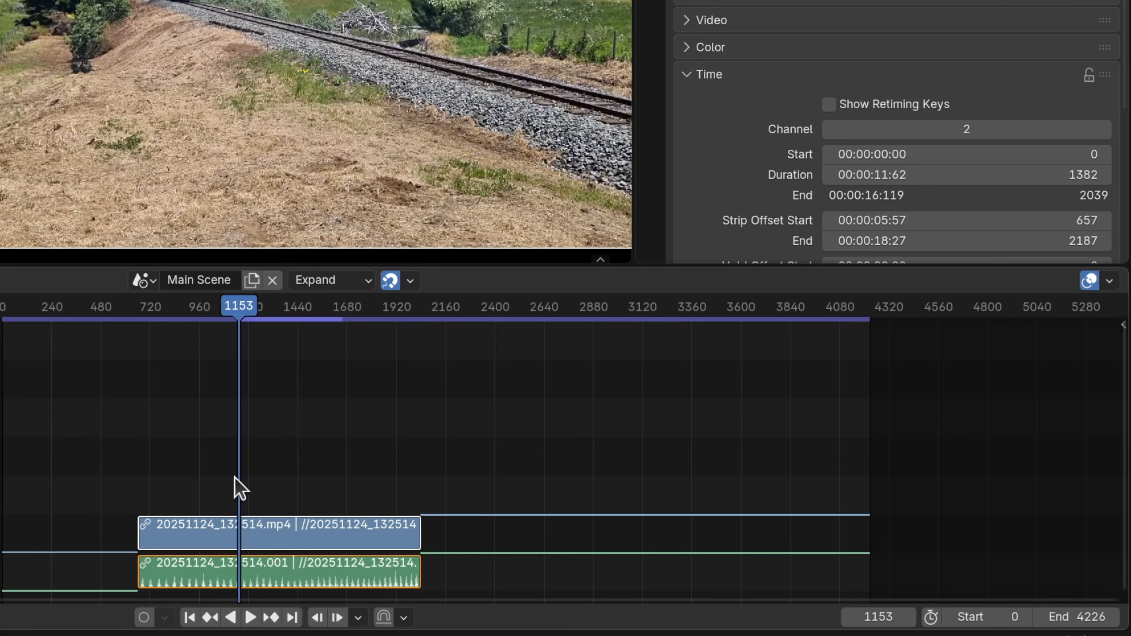
Move the trimmed train clip up to channel 4 with its sound below, so that its visible part begins at frame 1572.
{"action": "scroll", "coordinate": [381, 452], "scroll_direction": "down", "scroll_amount": 2}
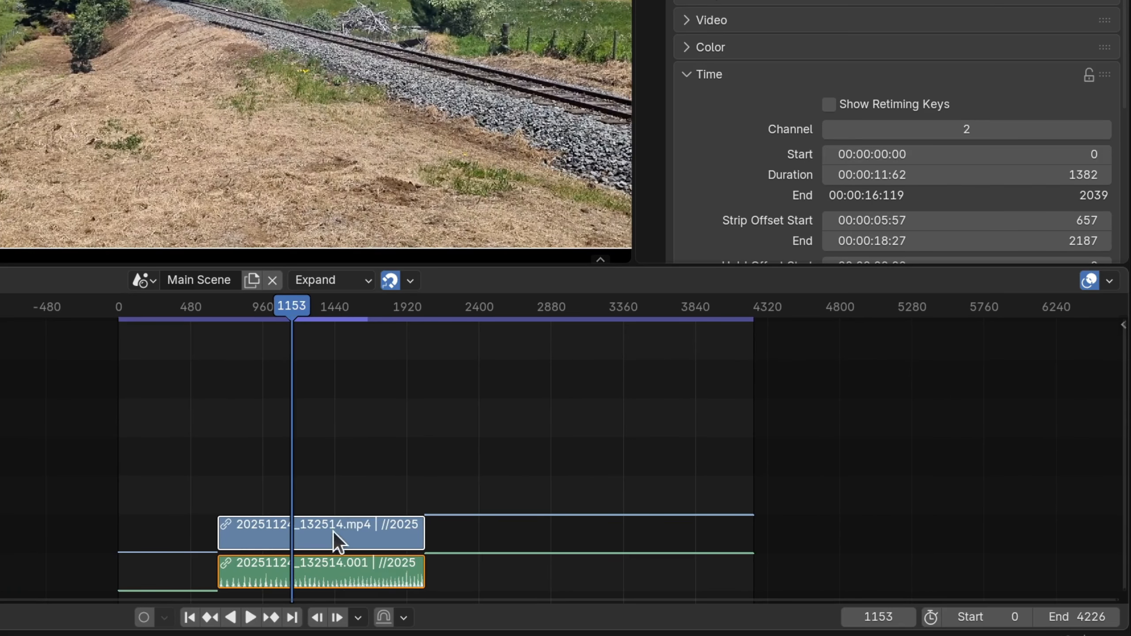
{"action": "left_click_drag", "start_coordinate": [333, 532], "coordinate": [426, 446]}
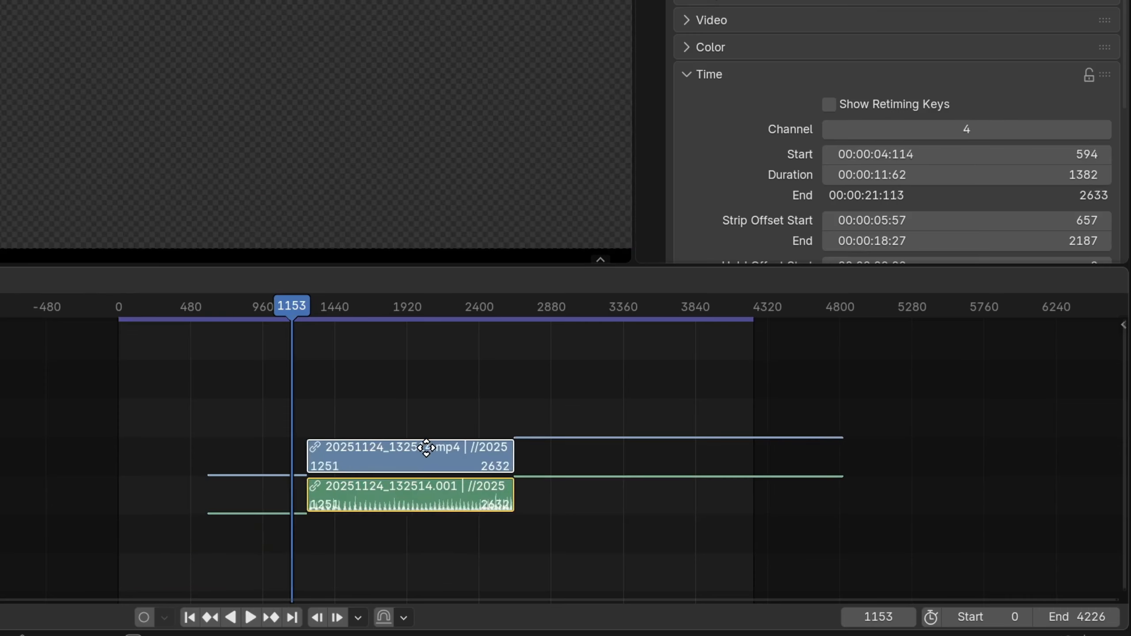
{"action": "left_click", "coordinate": [474, 445]}
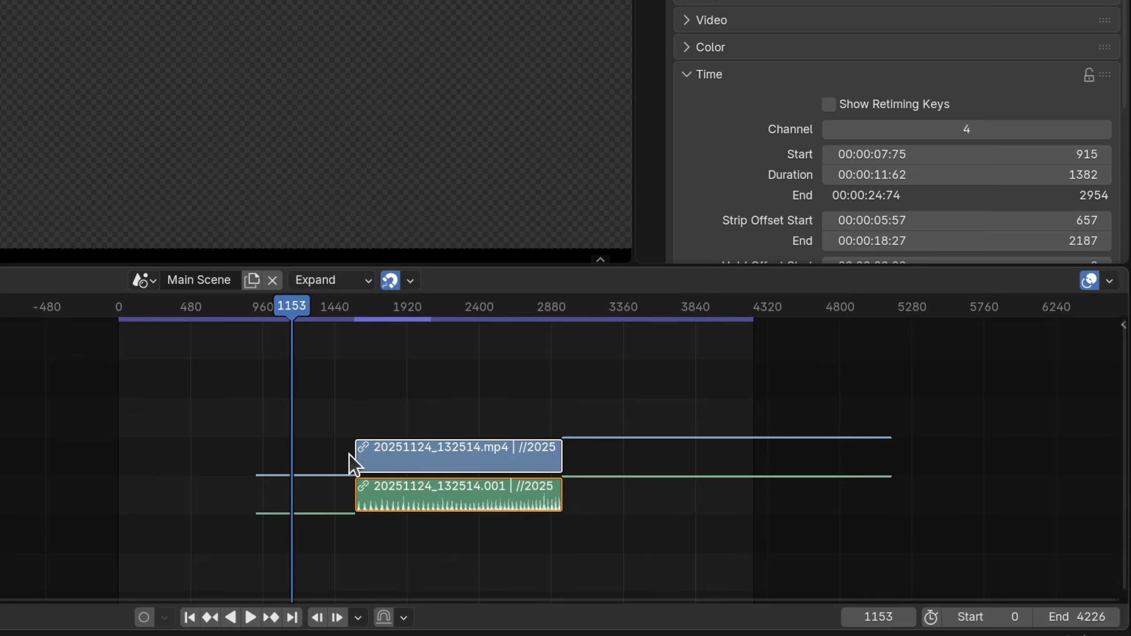
Extend both ends of the moved clip to a start offset of 472 and an end offset of 1998 frames, and reopen the overlay settings.
{"action": "mouse_move", "coordinate": [358, 455]}
{"action": "left_mouse_down"}
{"action": "mouse_move", "coordinate": [273, 457]}
{"action": "mouse_move", "coordinate": [348, 456]}
{"action": "left_mouse_up"}
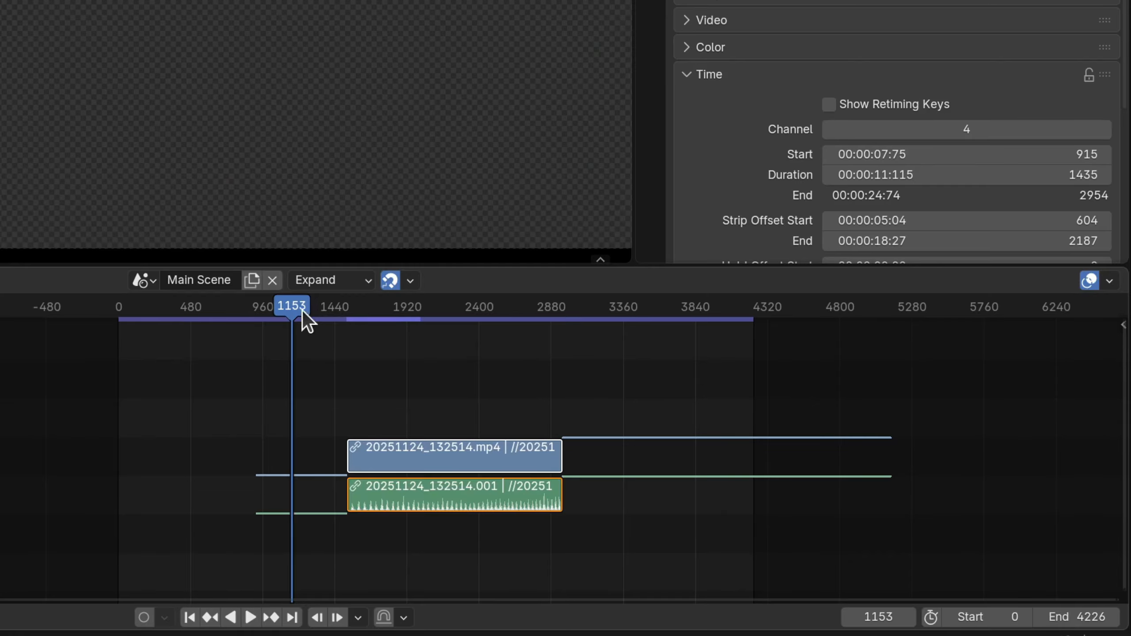
{"action": "left_click_drag", "start_coordinate": [301, 310], "coordinate": [643, 379]}
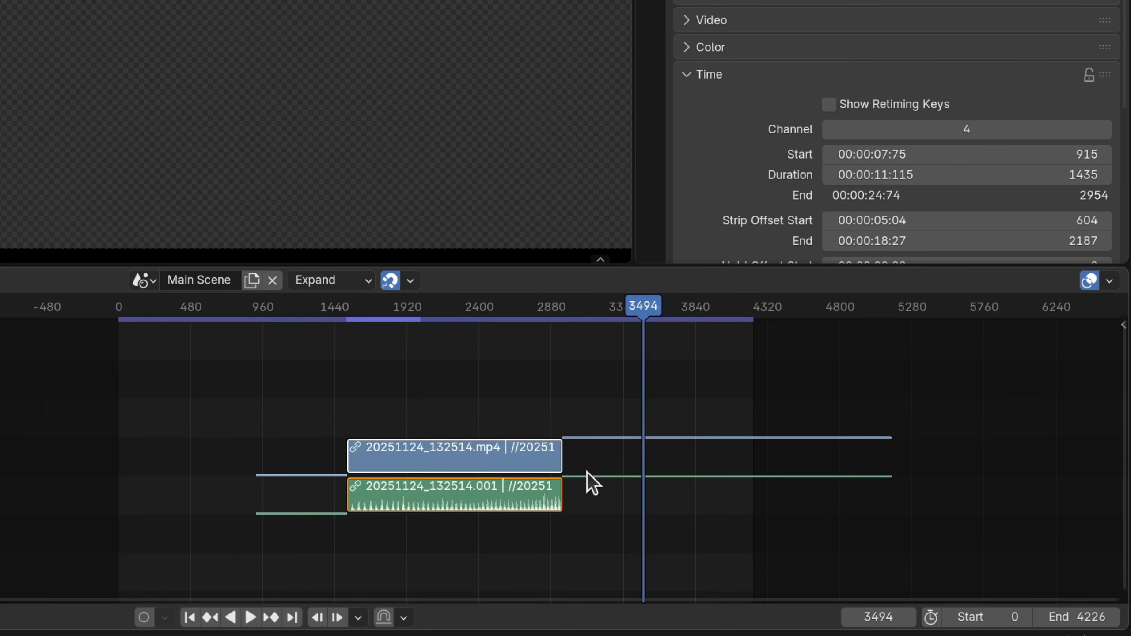
{"action": "left_click_drag", "start_coordinate": [559, 466], "coordinate": [592, 471]}
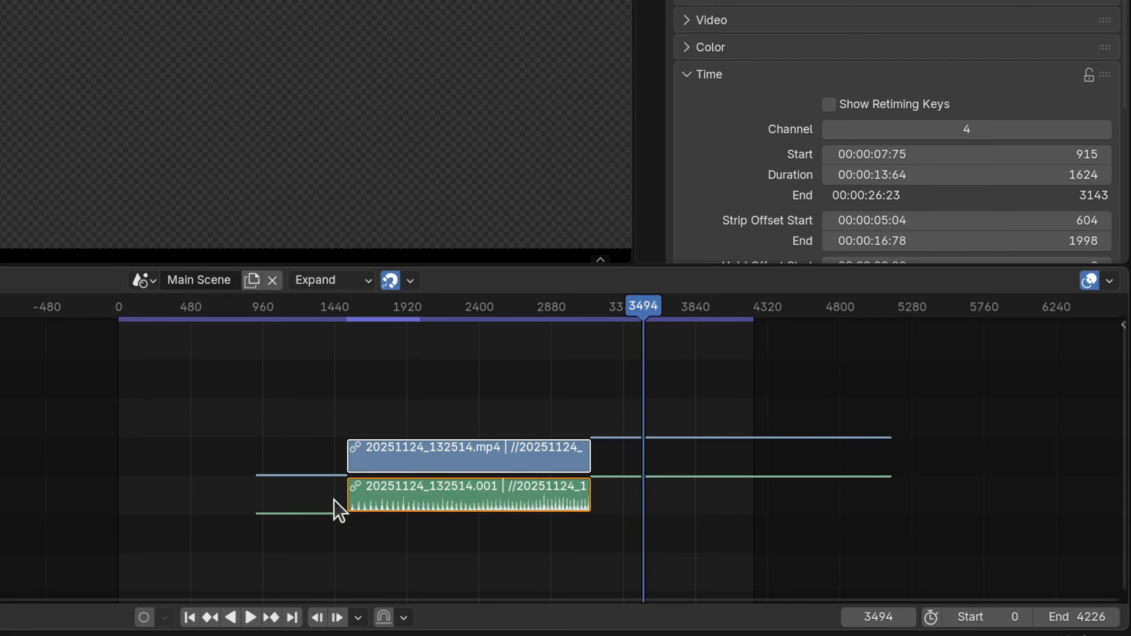
{"action": "left_click_drag", "start_coordinate": [350, 455], "coordinate": [323, 454]}
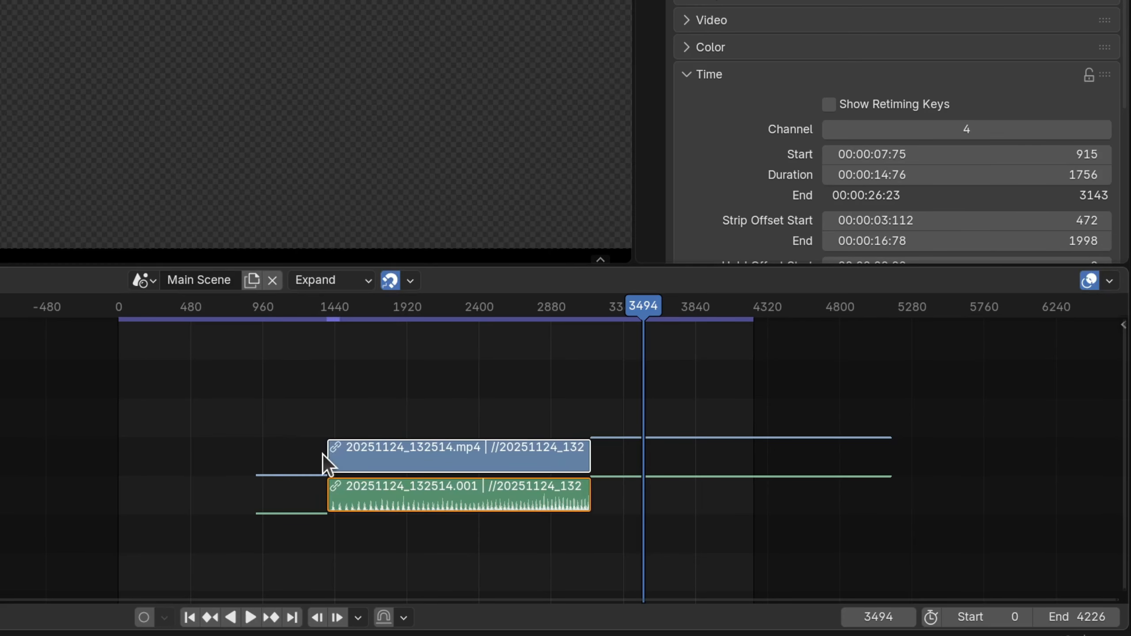
{"action": "left_click", "coordinate": [1110, 281]}
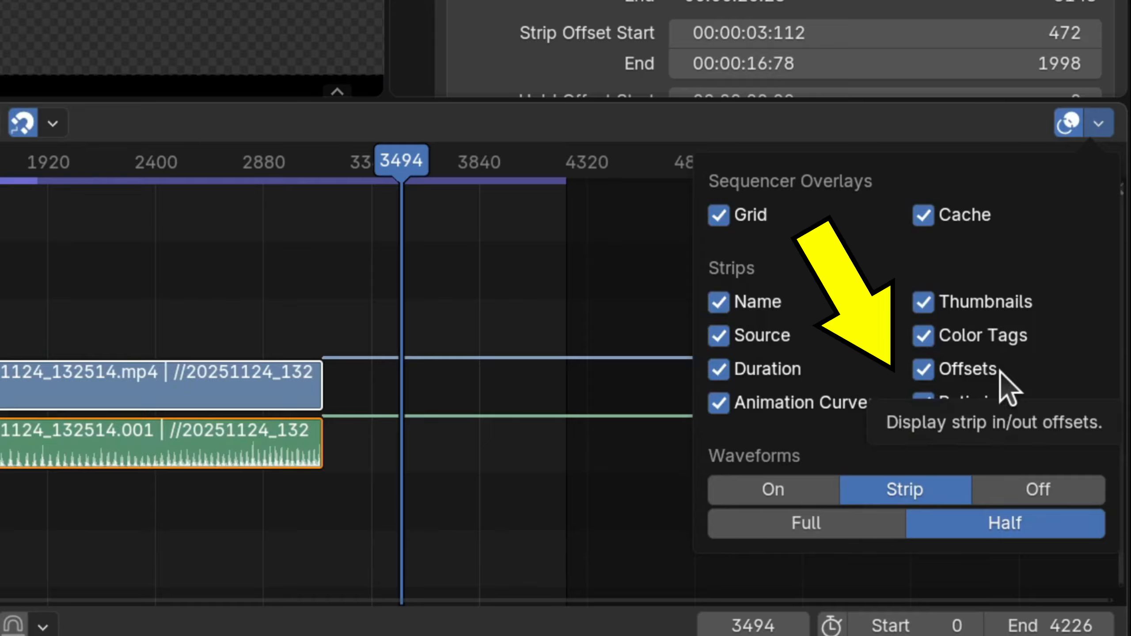